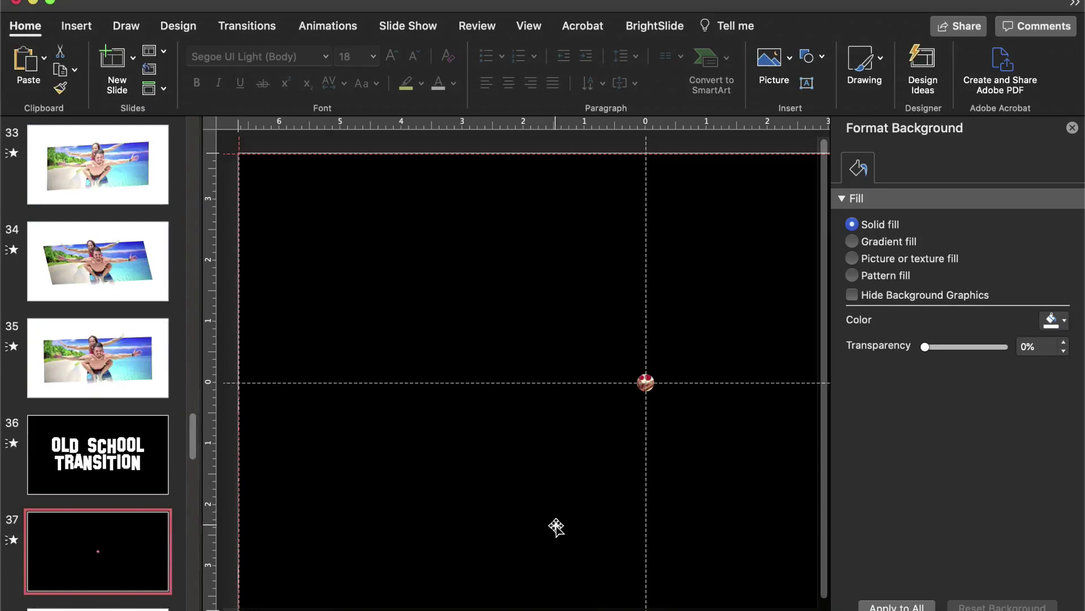
Step: Replace slide 38 with a new blank slide and close the Format Background pane
{"action": "scroll", "coordinate": [87, 469], "scroll_direction": "down", "scroll_amount": 3}
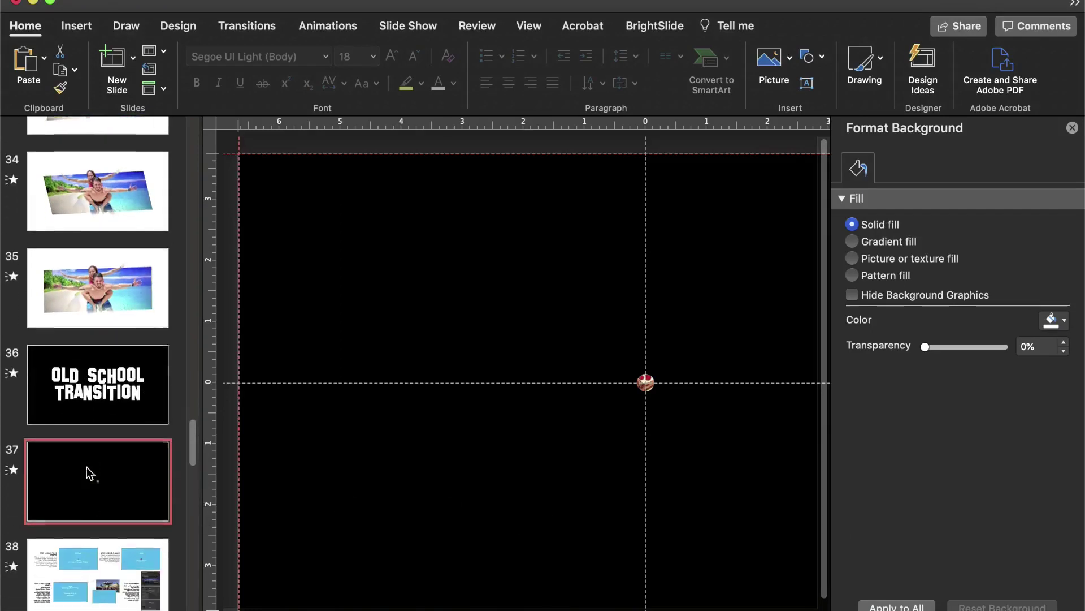
{"action": "left_click", "coordinate": [105, 528]}
{"action": "key", "text": "Delete"}
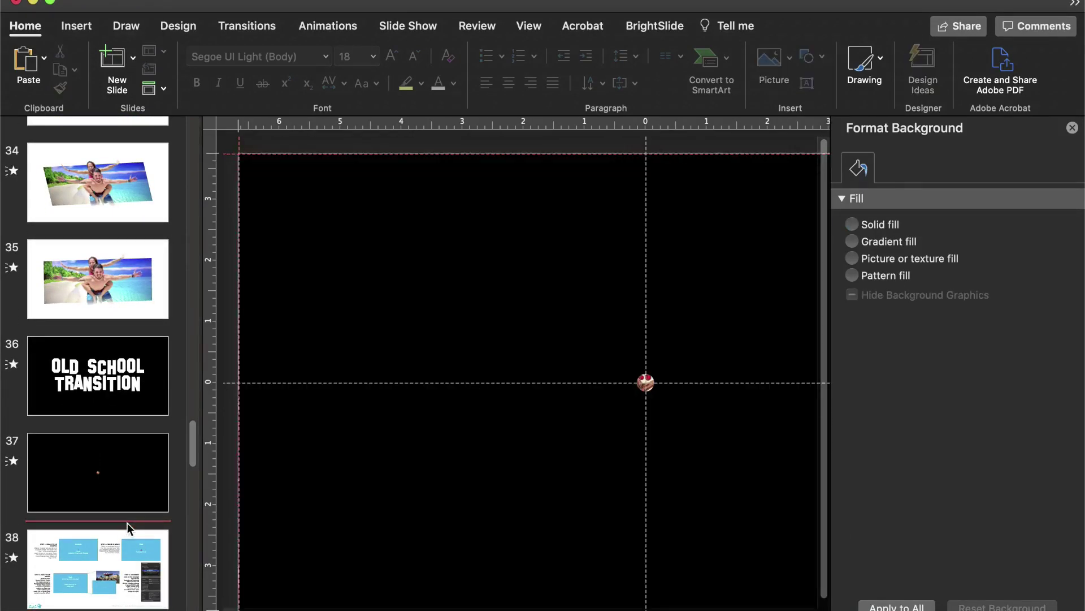
{"action": "key", "text": "Return"}
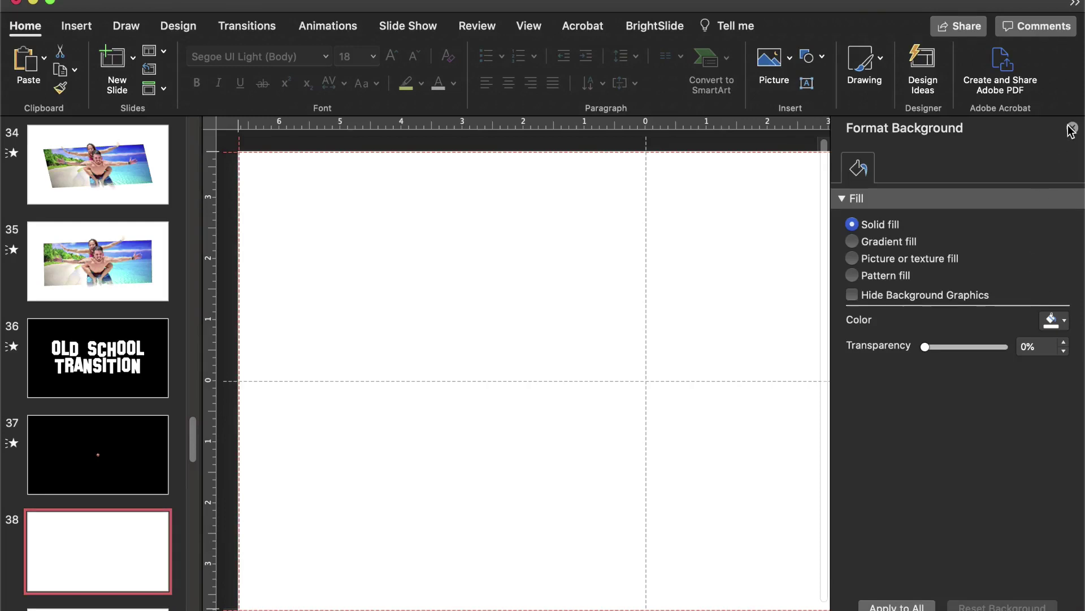
{"action": "left_click", "coordinate": [1072, 128]}
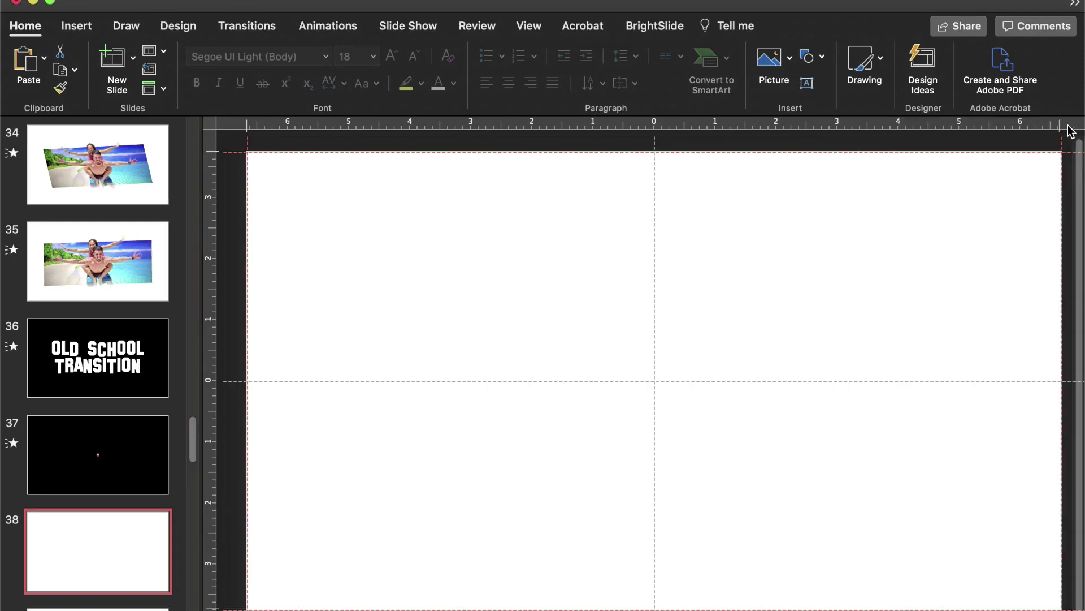
Step: Insert the video production ID_4836121.mp4 from the 4 OLD SCHOOL folder onto the slide
{"action": "left_click", "coordinate": [82, 31]}
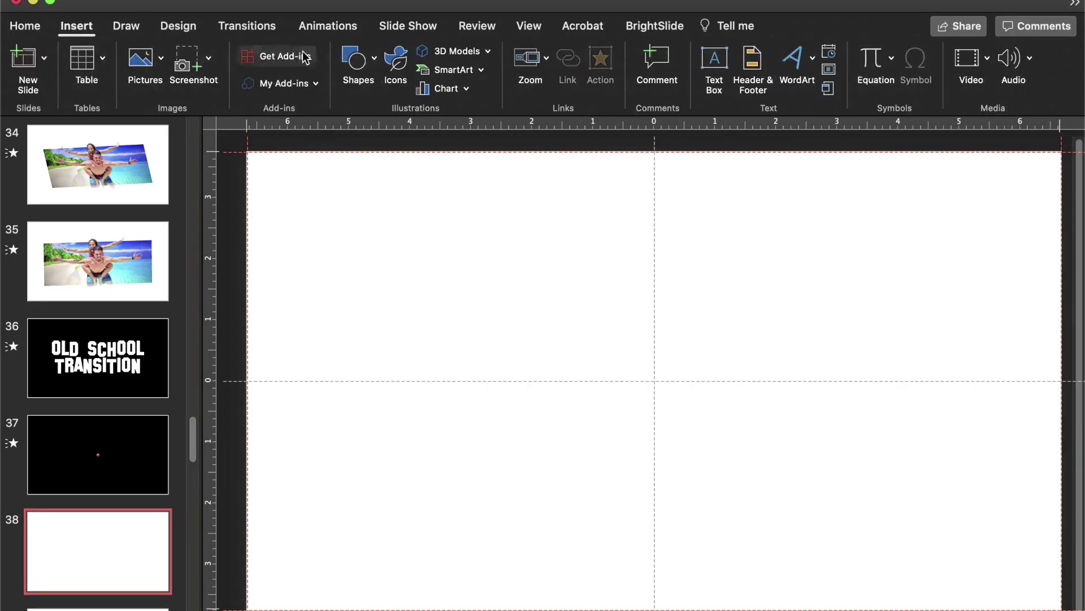
{"action": "left_click", "coordinate": [976, 59]}
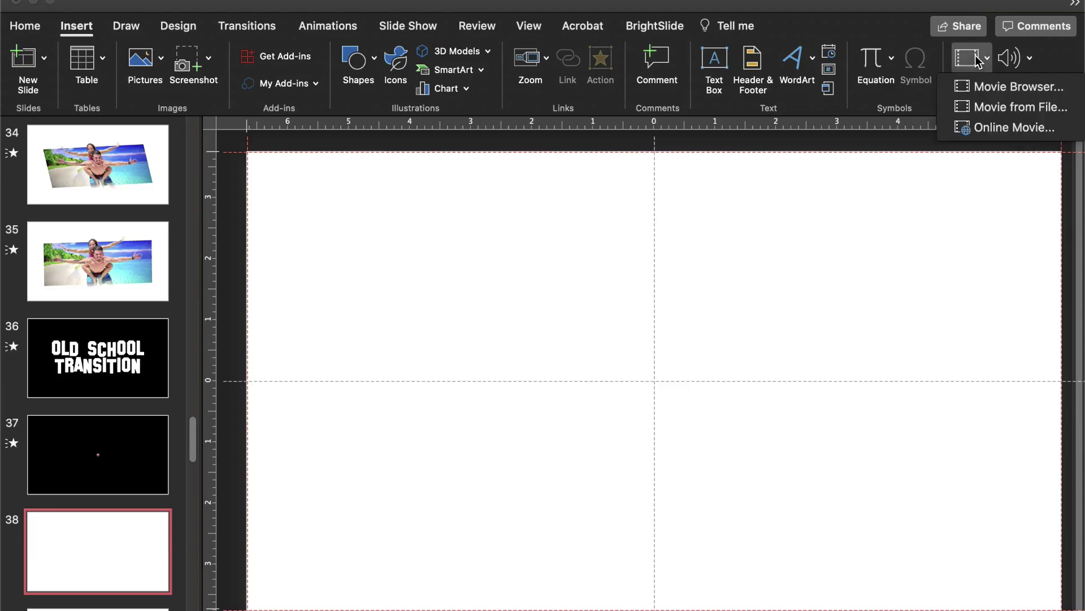
{"action": "left_click", "coordinate": [986, 107]}
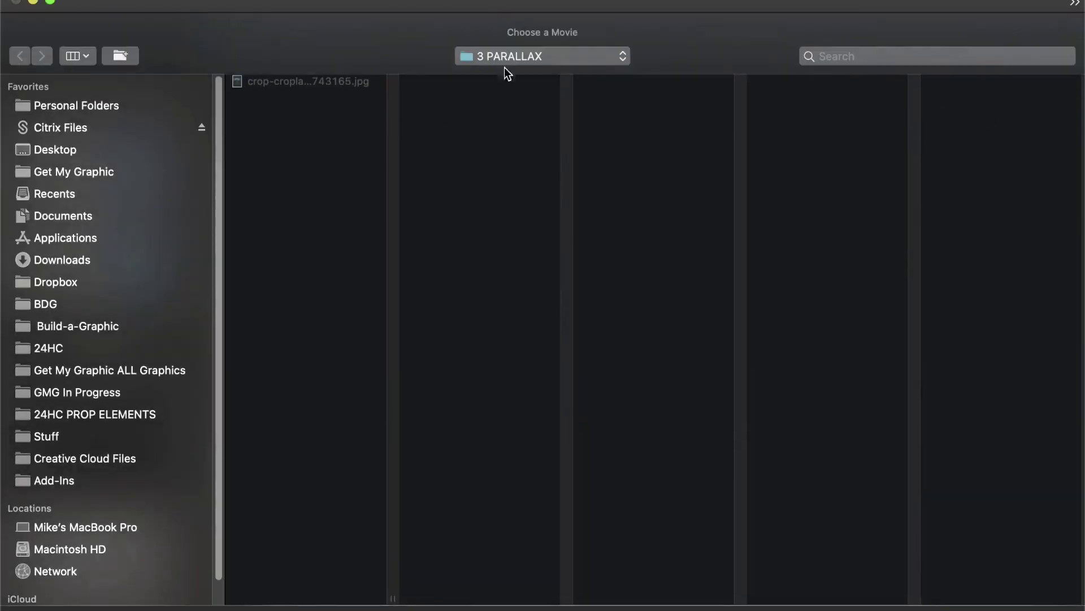
{"action": "left_click", "coordinate": [520, 55]}
{"action": "left_click", "coordinate": [587, 80]}
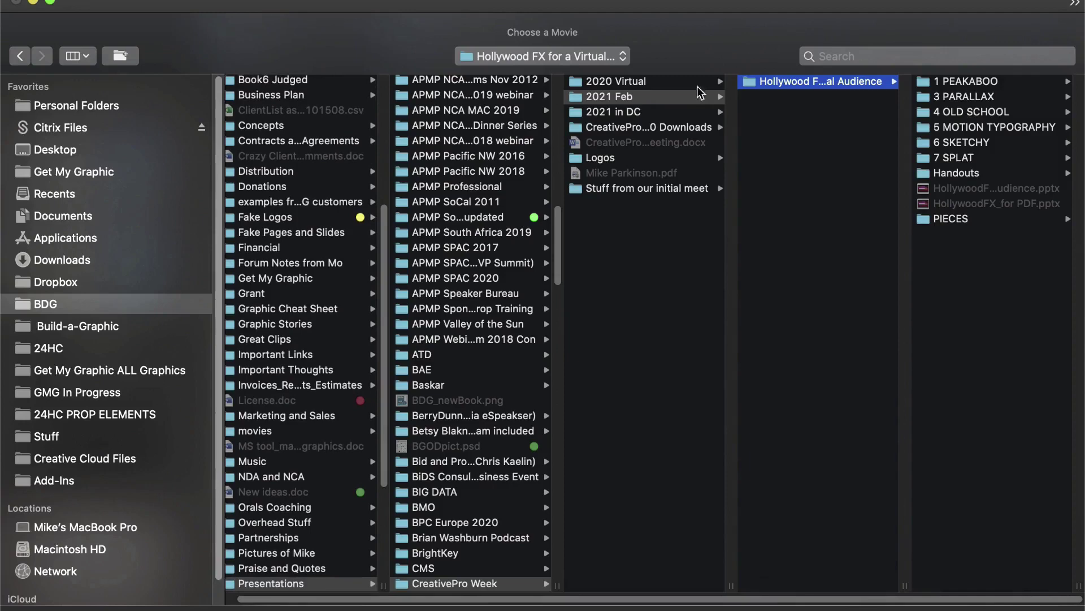
{"action": "left_click", "coordinate": [976, 112]}
{"action": "left_click", "coordinate": [913, 84]}
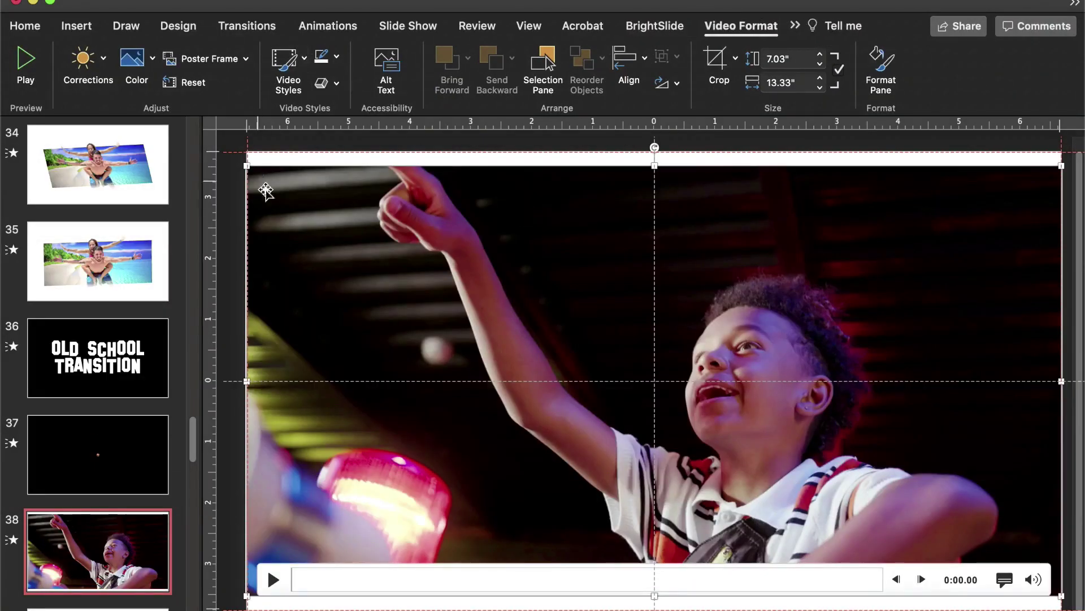
Step: Stretch the video from its corner handles to 7.5" by 14.23" so it fills the slide
{"action": "left_click", "coordinate": [275, 146]}
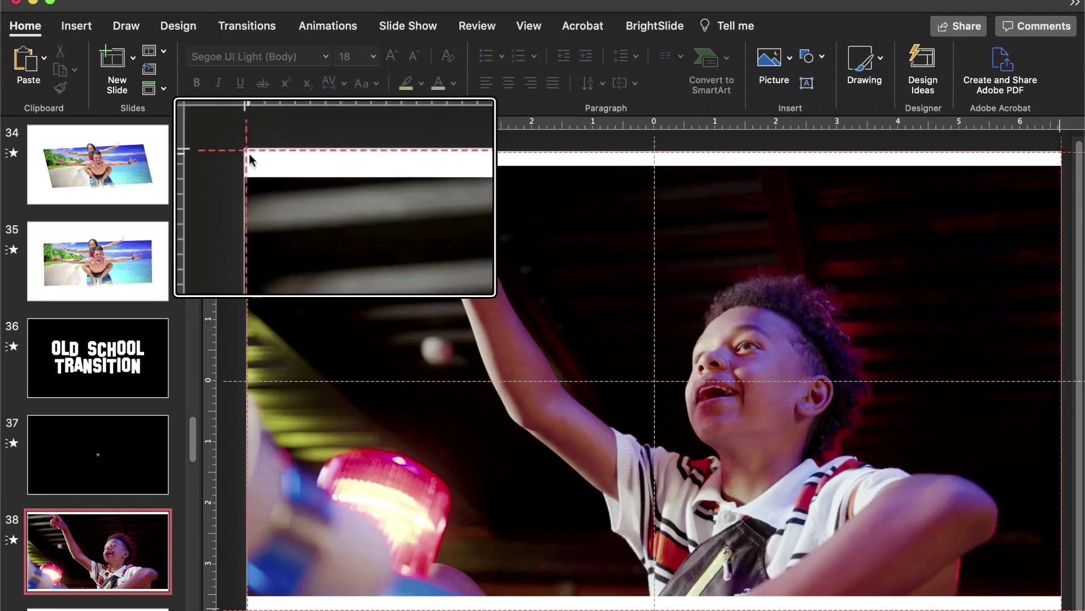
{"action": "left_click", "coordinate": [254, 168]}
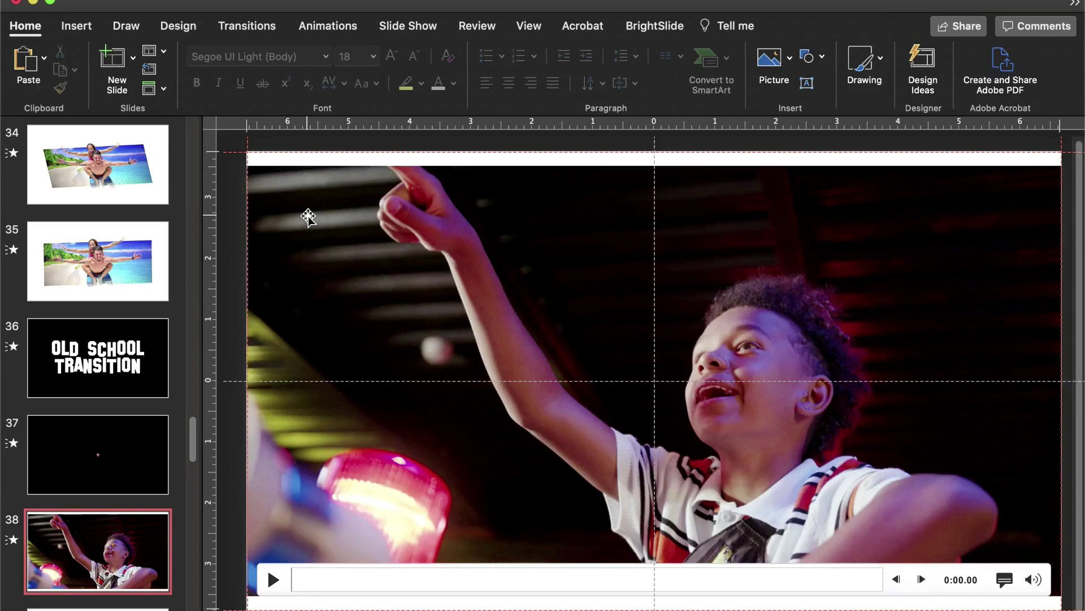
{"action": "left_click_drag", "start_coordinate": [253, 168], "coordinate": [231, 153]}
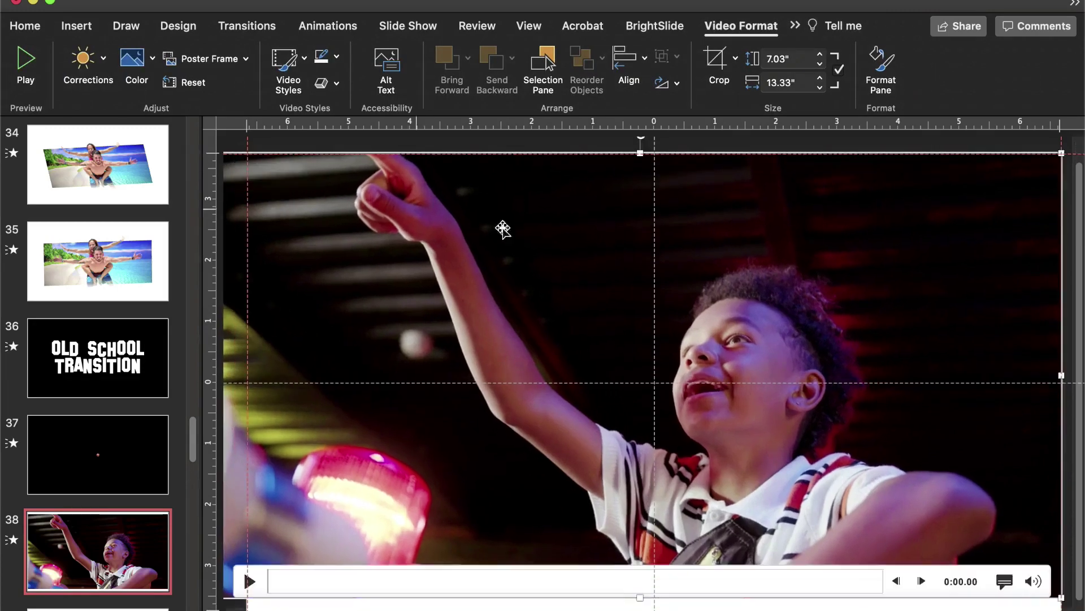
{"action": "left_click", "coordinate": [1075, 607]}
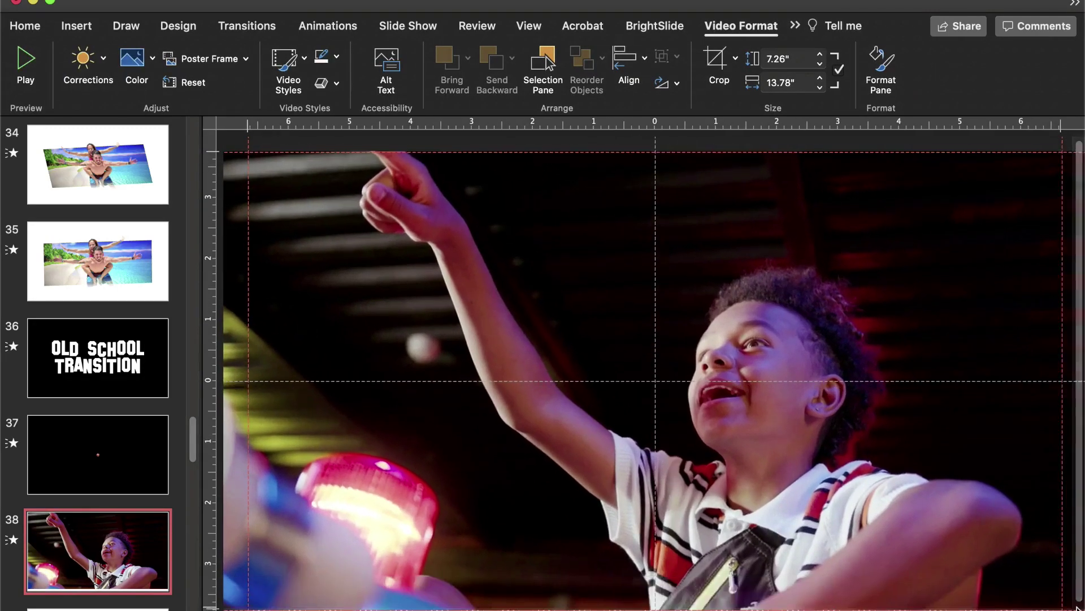
{"action": "left_click_drag", "start_coordinate": [1079, 607], "coordinate": [1081, 610]}
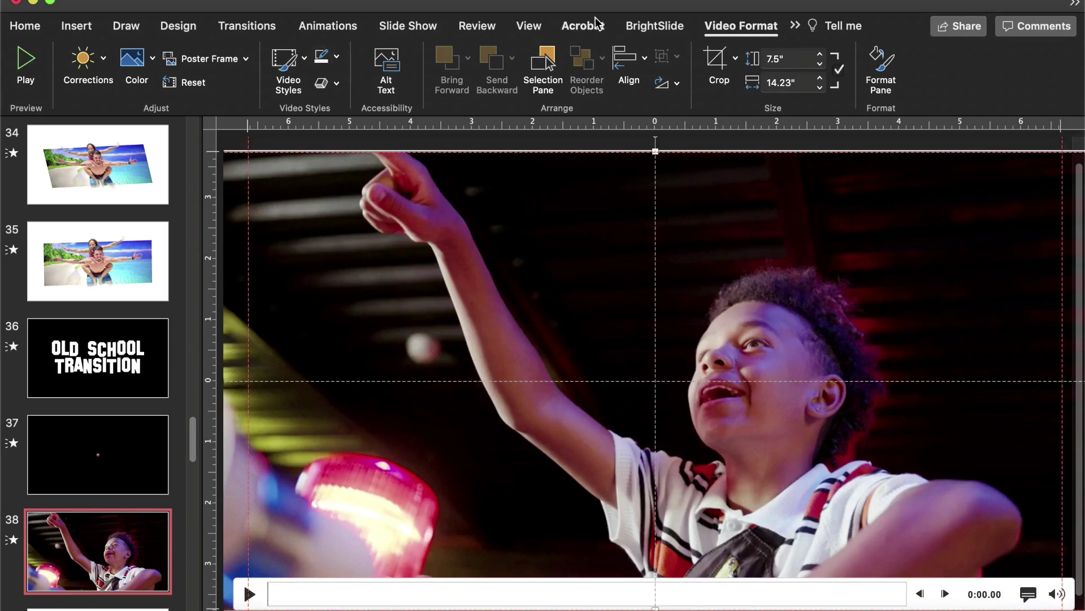
{"action": "left_click", "coordinate": [659, 27]}
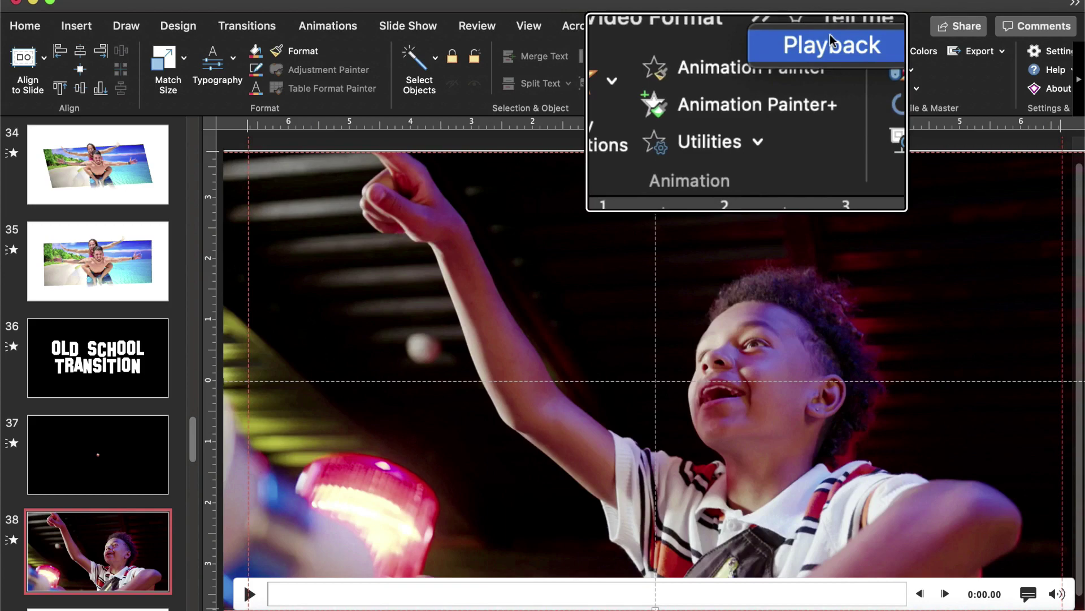
Step: Set the video's Playback Start option to Automatically
{"action": "left_click", "coordinate": [831, 36]}
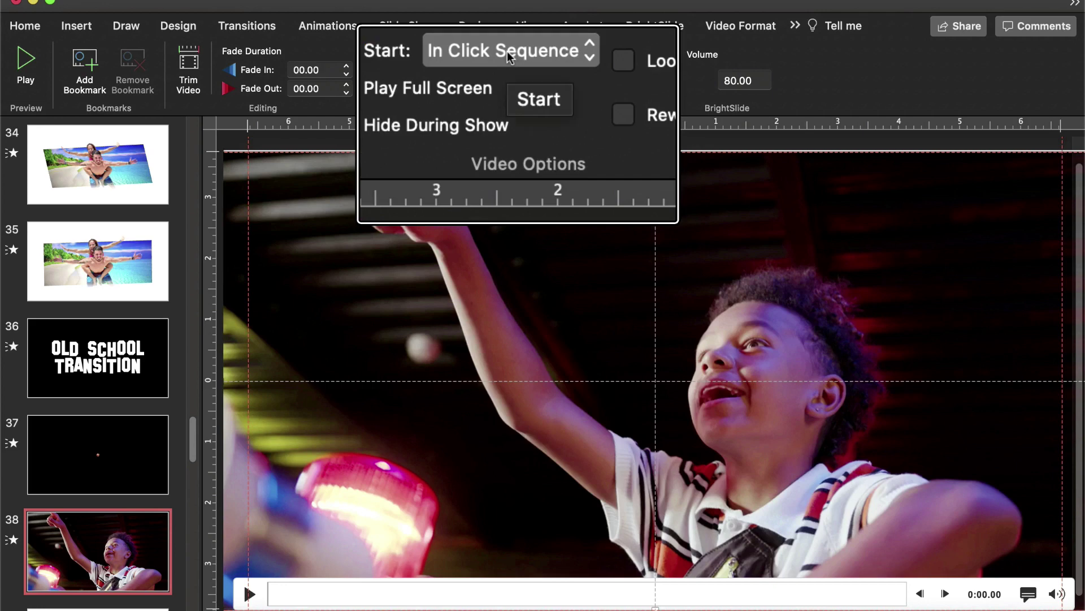
{"action": "left_click", "coordinate": [508, 52]}
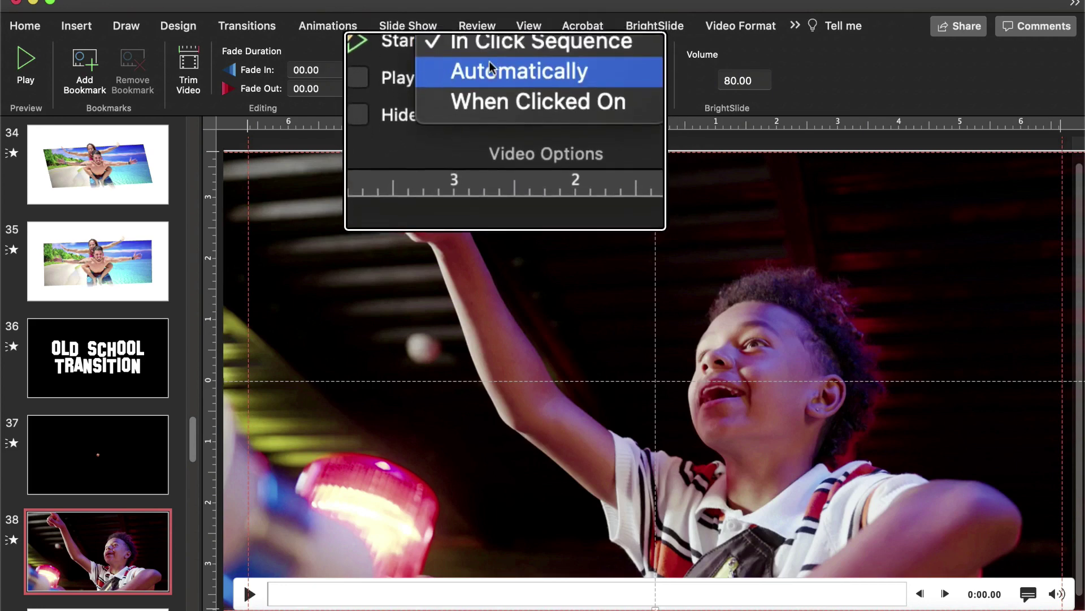
{"action": "left_click", "coordinate": [491, 66]}
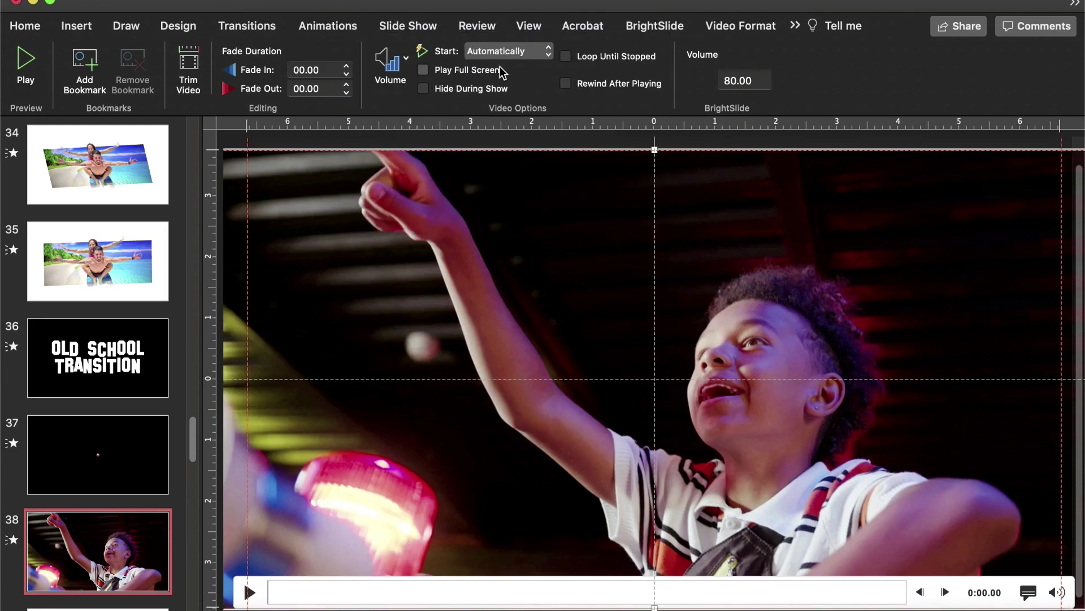
Step: Draw a rectangle over the video and use BrightSlide Match Size to make it slide-sized
{"action": "left_click", "coordinate": [77, 25]}
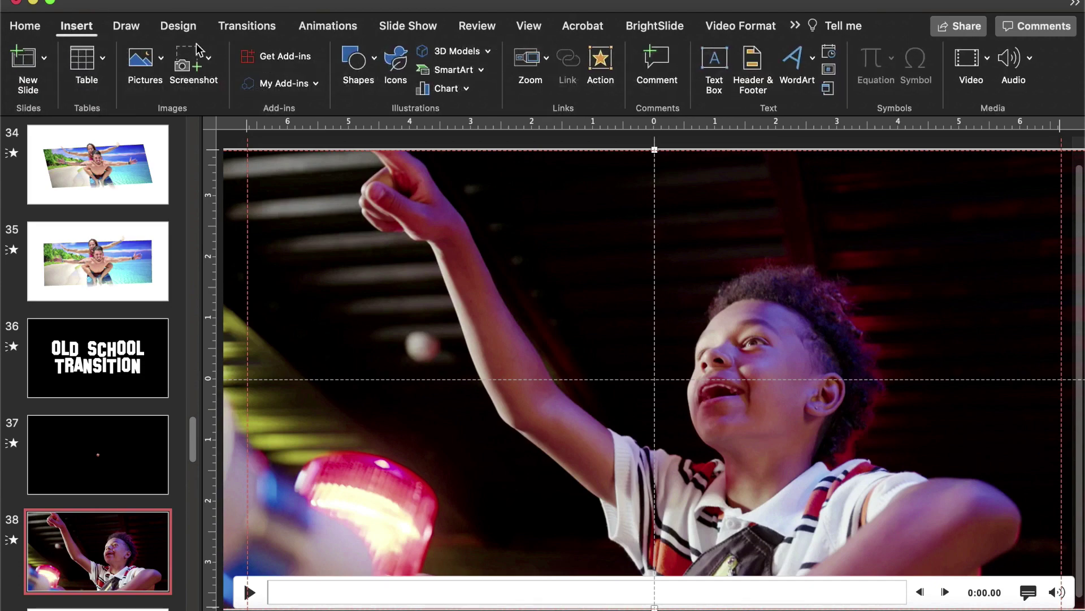
{"action": "left_click", "coordinate": [356, 62]}
{"action": "left_click", "coordinate": [439, 112]}
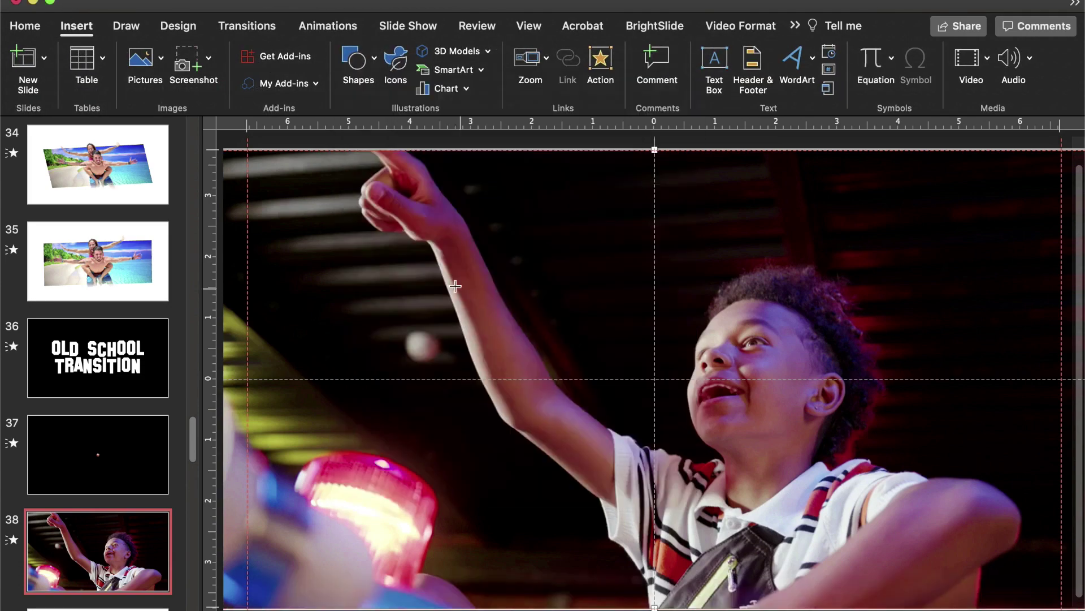
{"action": "left_click_drag", "start_coordinate": [395, 243], "coordinate": [719, 465]}
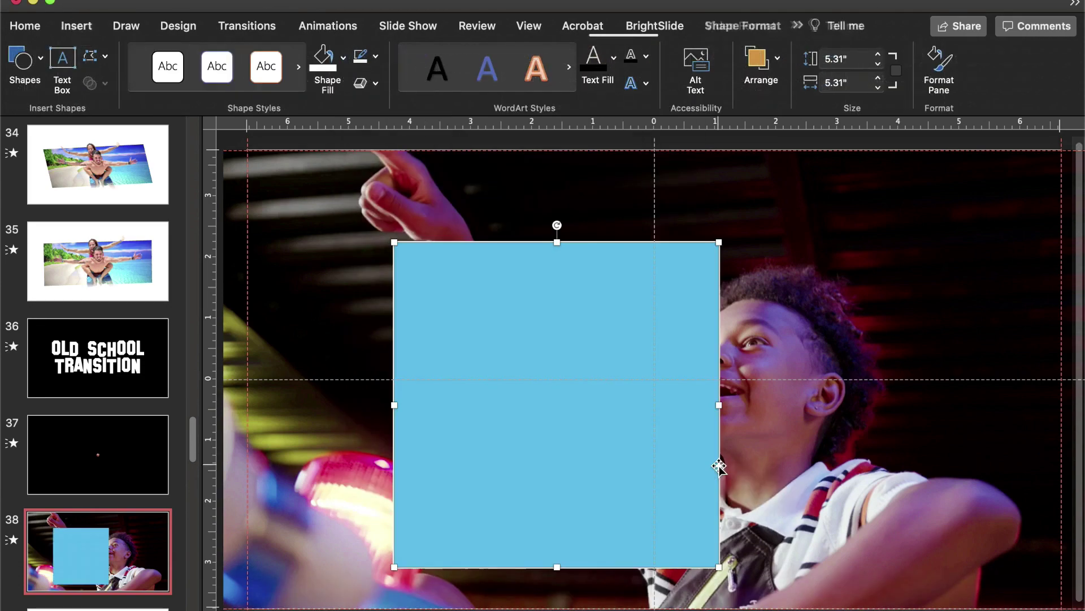
{"action": "left_click", "coordinate": [675, 27]}
{"action": "left_click", "coordinate": [165, 62]}
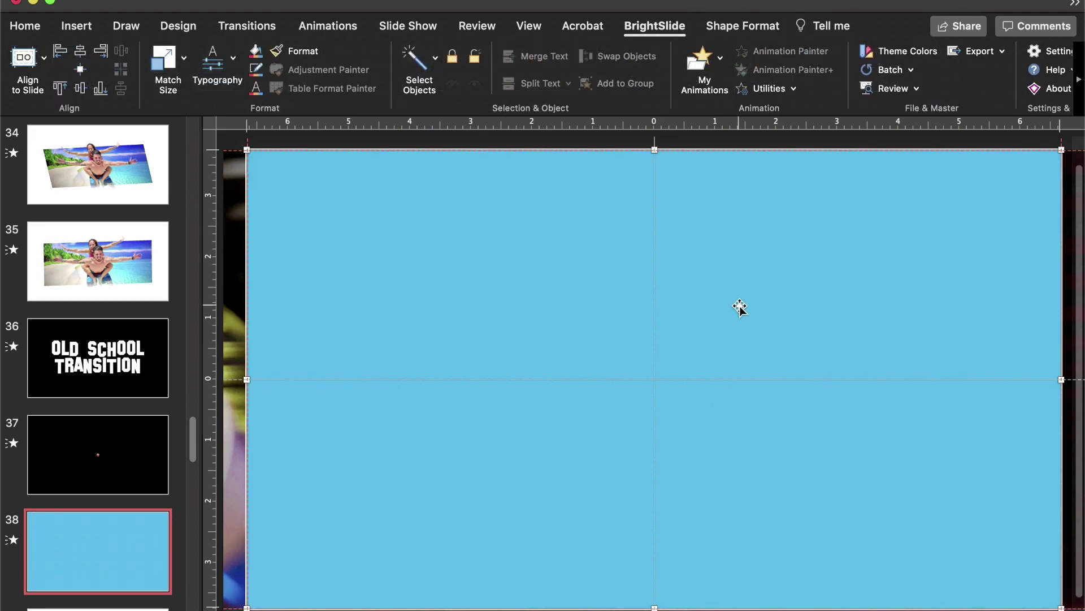
{"action": "scroll", "coordinate": [940, 577], "scroll_direction": "down", "scroll_amount": 3}
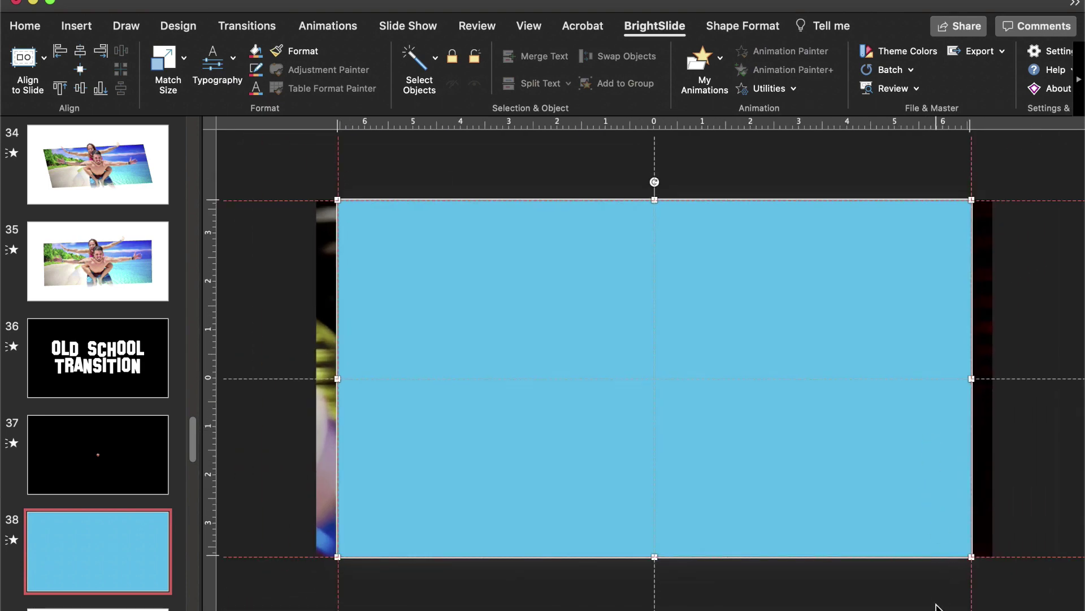
{"action": "scroll", "coordinate": [707, 454], "scroll_direction": "up", "scroll_amount": 4}
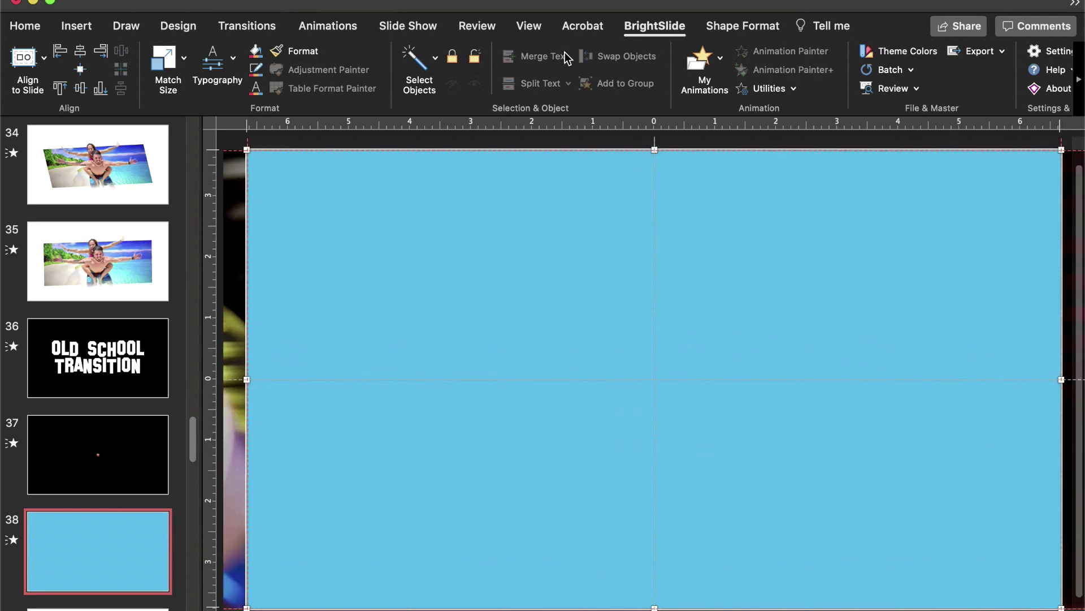
Step: Draw a small oval near the slide centre and fill it white
{"action": "left_click", "coordinate": [79, 27]}
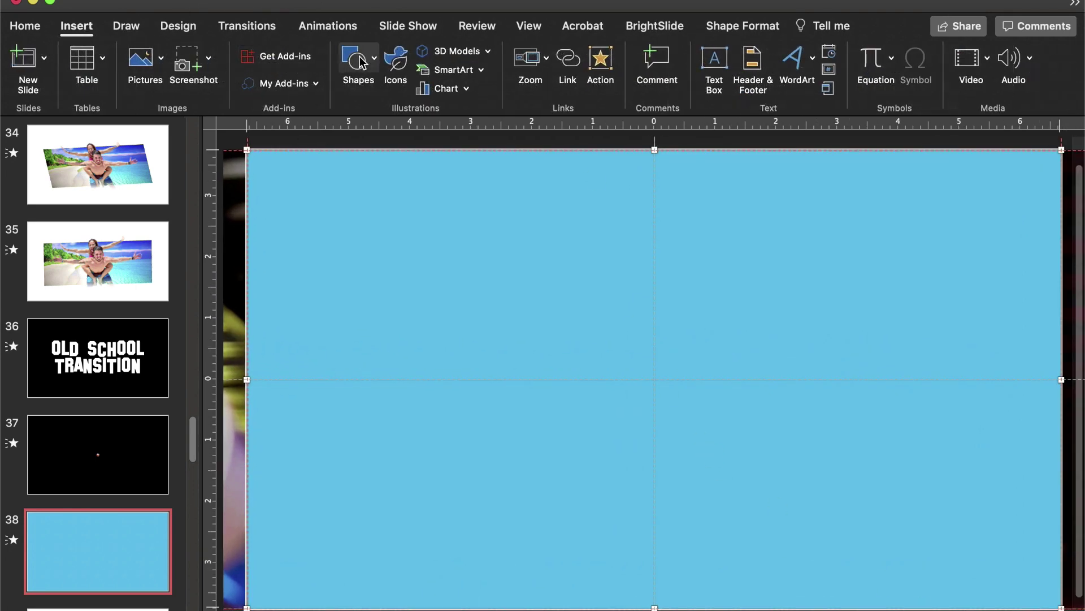
{"action": "left_click", "coordinate": [357, 59]}
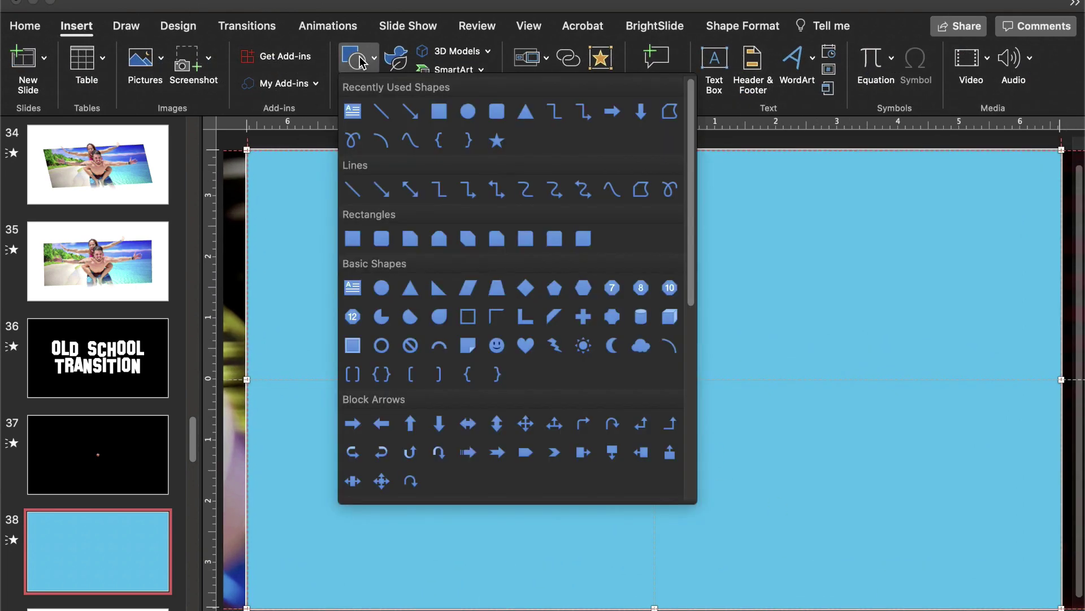
{"action": "left_click", "coordinate": [466, 110]}
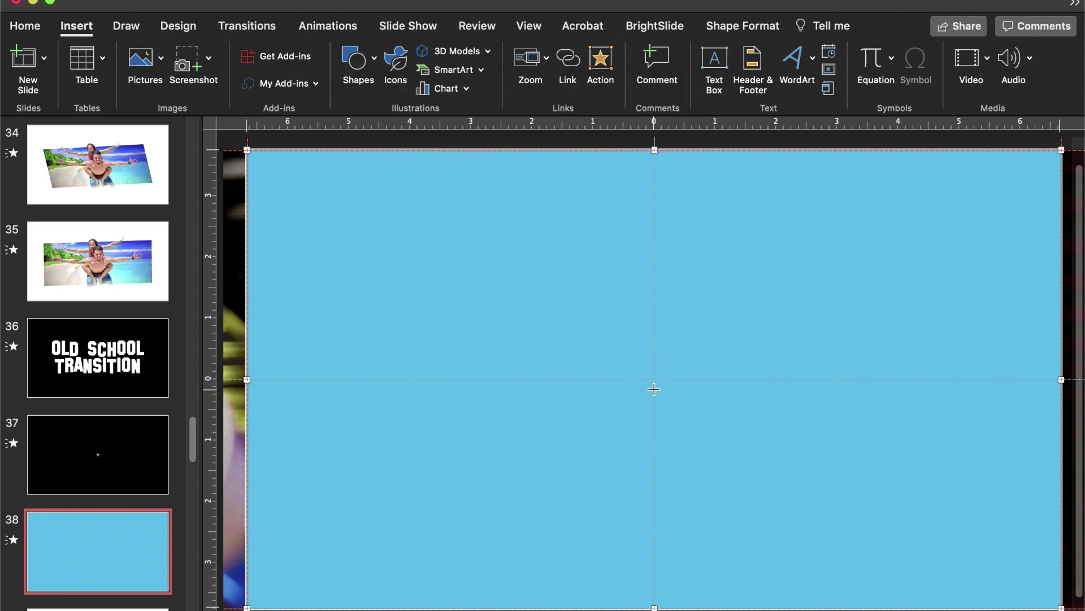
{"action": "left_click_drag", "start_coordinate": [648, 369], "coordinate": [677, 398]}
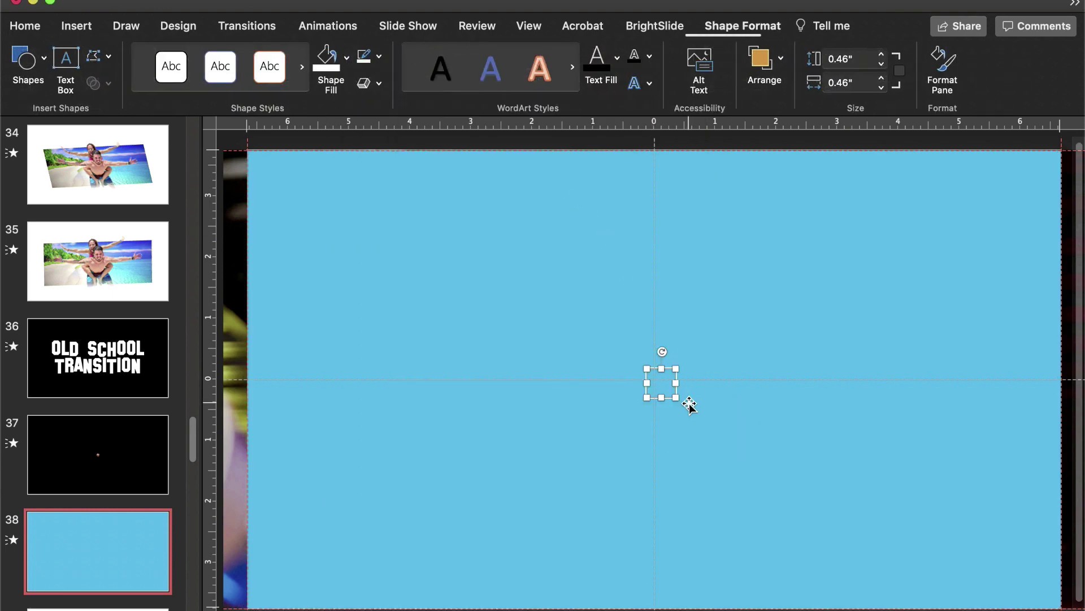
{"action": "left_click", "coordinate": [328, 59]}
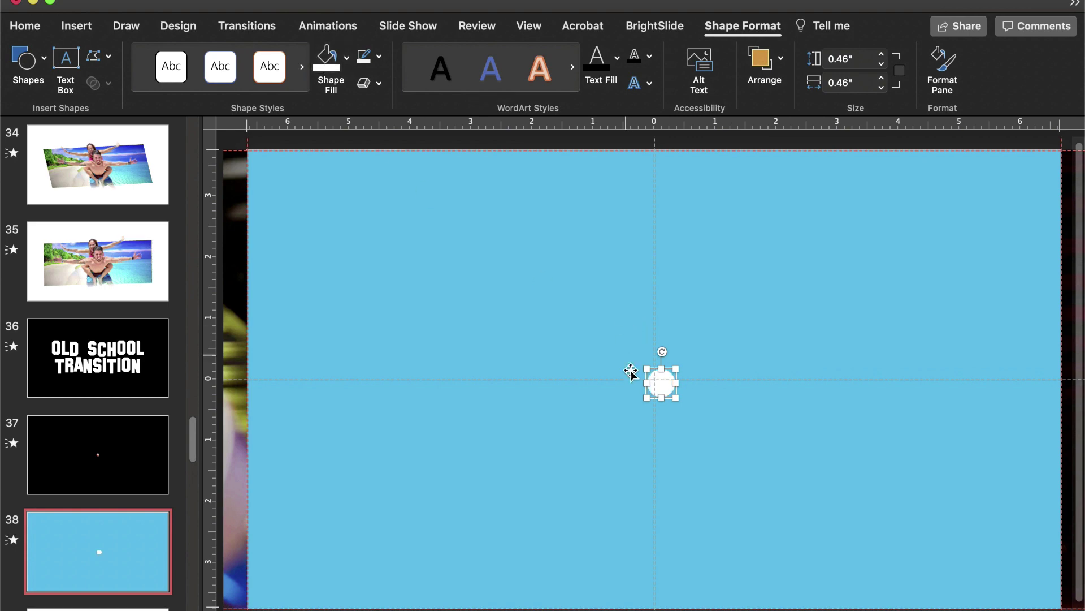
{"action": "left_click_drag", "start_coordinate": [666, 390], "coordinate": [659, 386]}
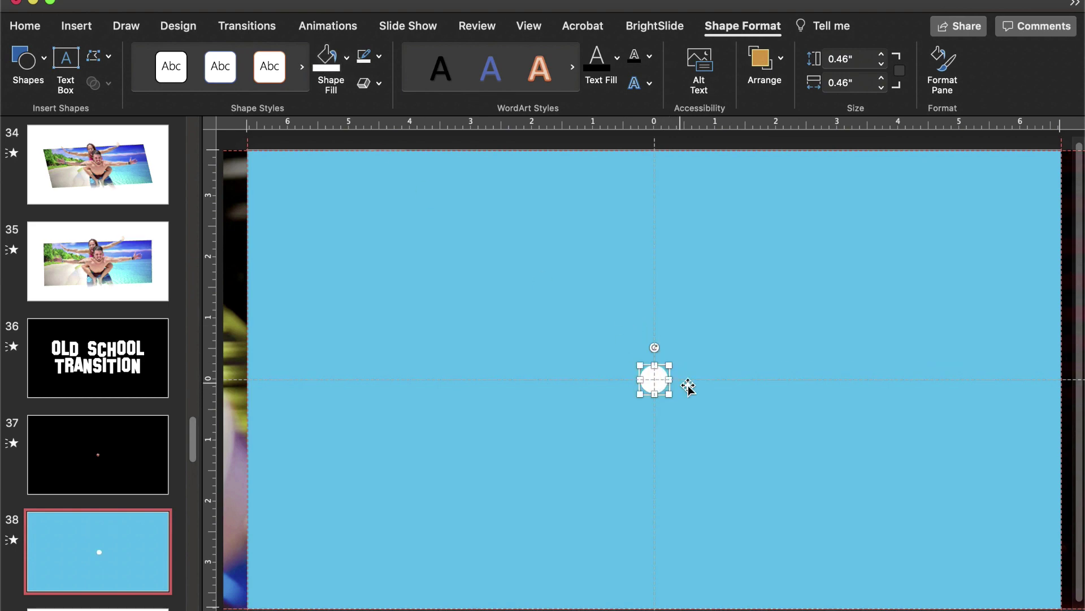
Step: Align the white circle and the blue rectangle on their middles
{"action": "left_click", "coordinate": [730, 249]}
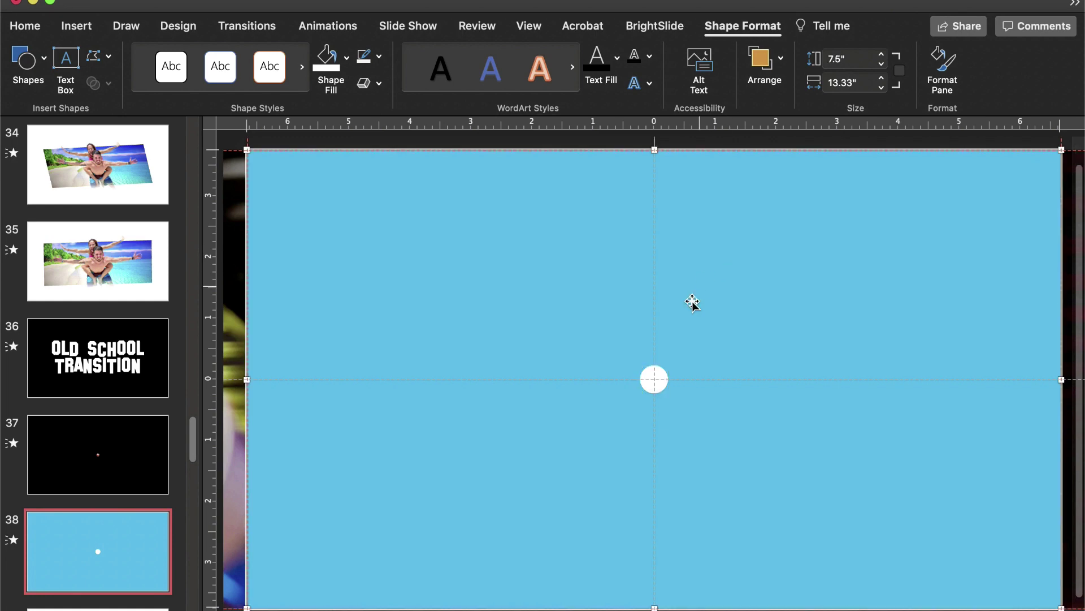
{"action": "left_click", "coordinate": [666, 375], "text": "shift"}
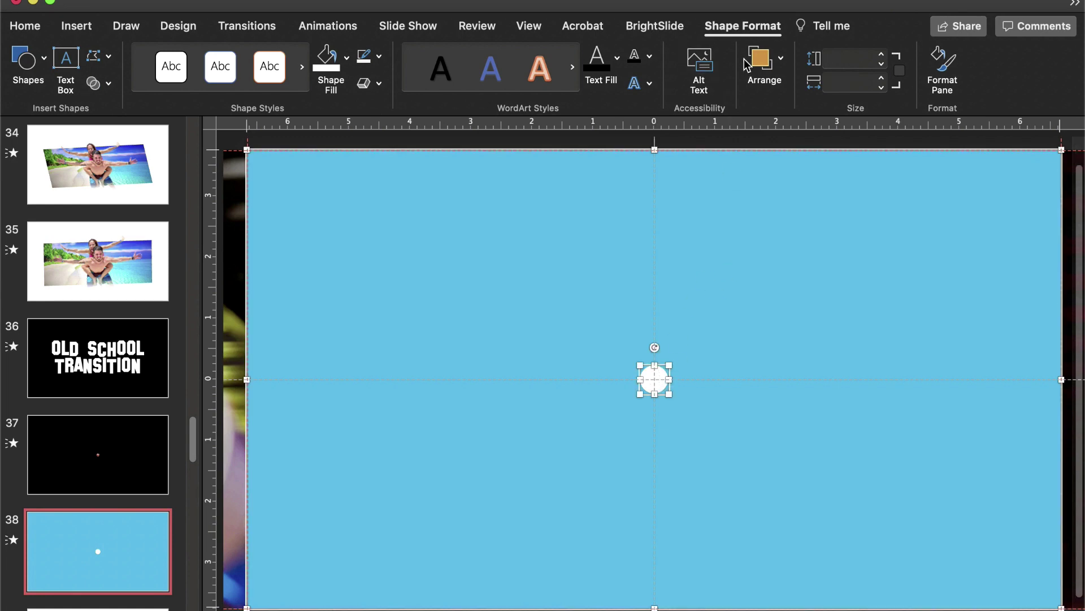
{"action": "left_click", "coordinate": [762, 62]}
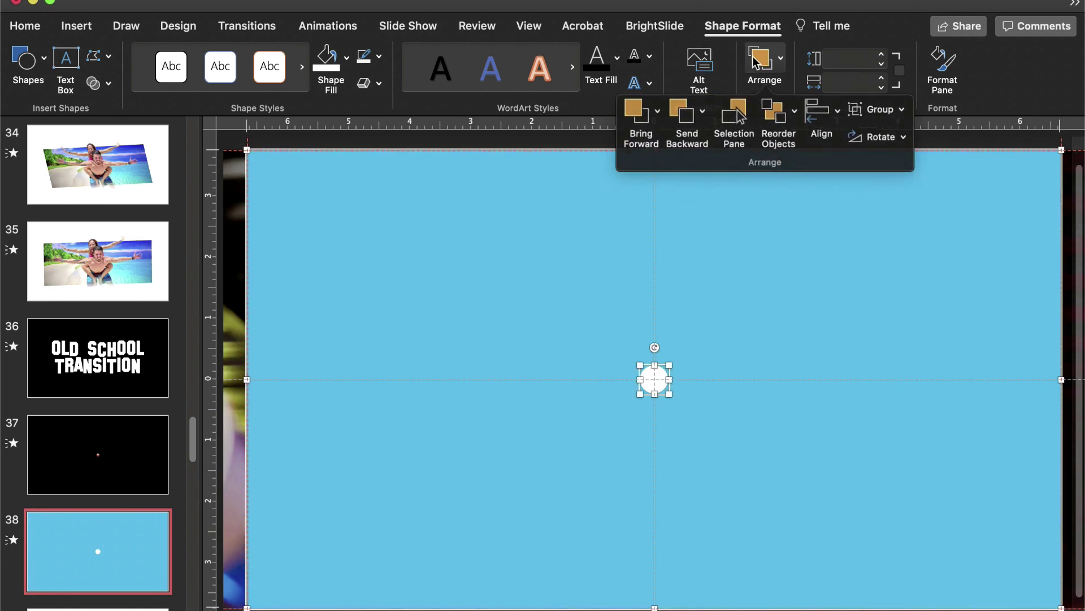
{"action": "left_click", "coordinate": [834, 113]}
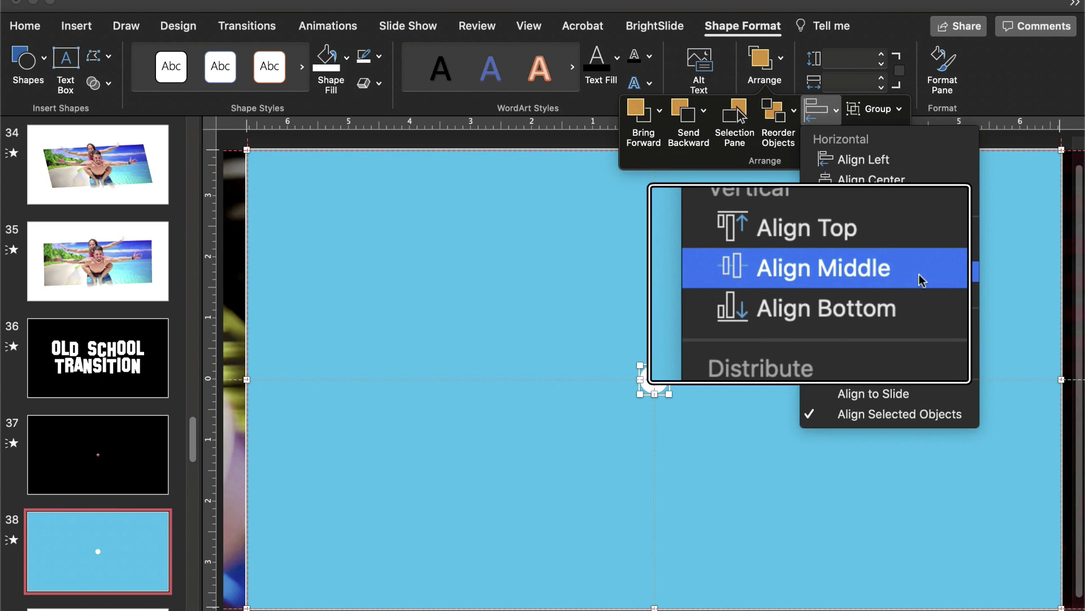
{"action": "left_click", "coordinate": [537, 219]}
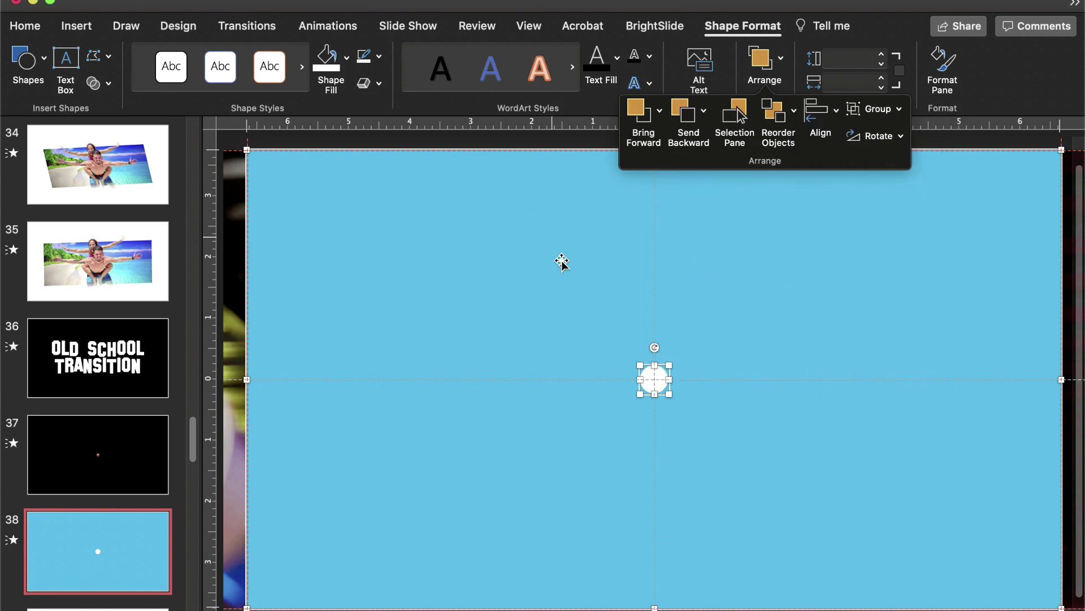
{"action": "left_click", "coordinate": [791, 54]}
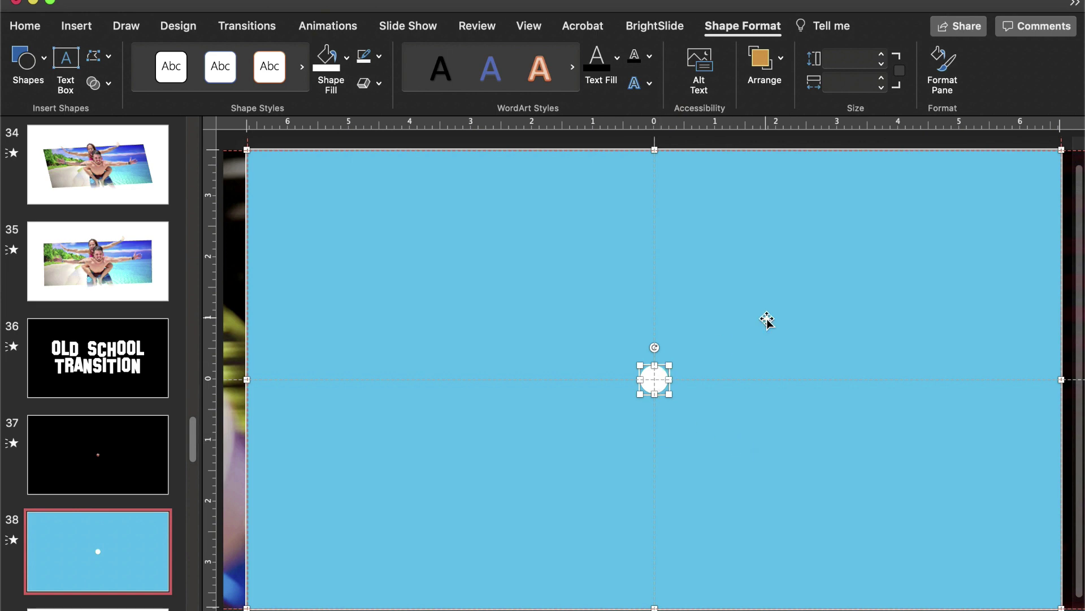
{"action": "left_click", "coordinate": [709, 142]}
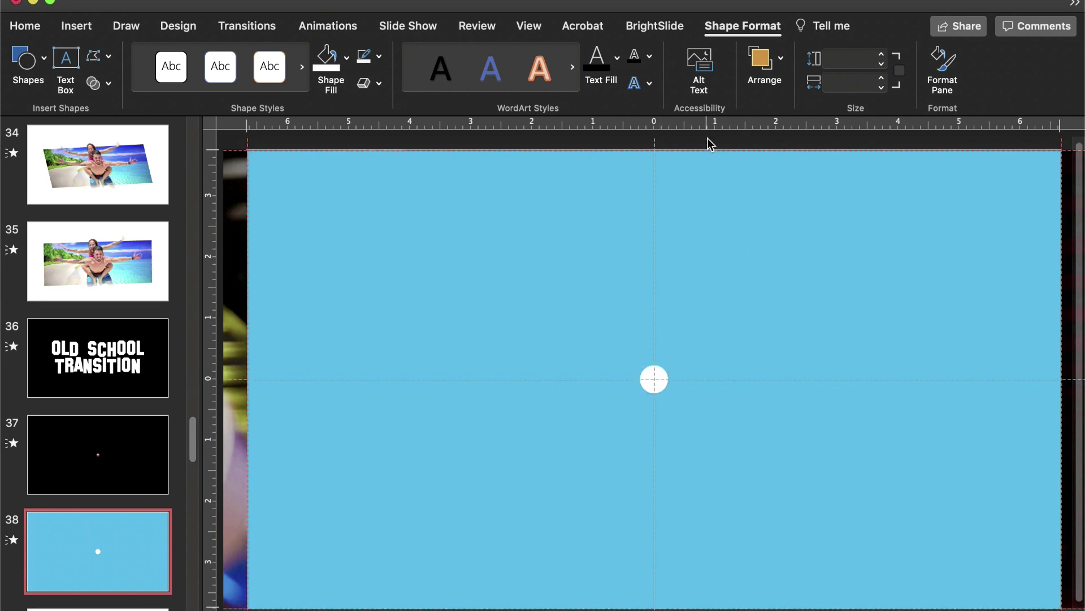
Step: Subtract the white circle from the blue rectangle to punch a round hole
{"action": "left_click", "coordinate": [731, 285]}
{"action": "left_click_drag", "start_coordinate": [729, 281], "coordinate": [666, 376]}
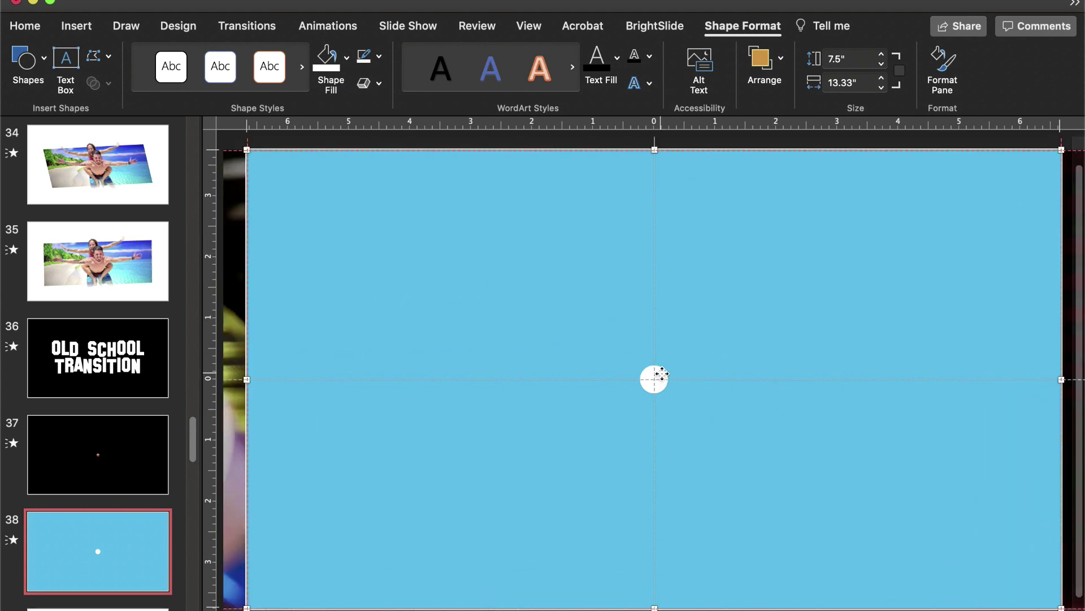
{"action": "left_click", "coordinate": [662, 373], "text": "shift"}
{"action": "left_click", "coordinate": [107, 84]}
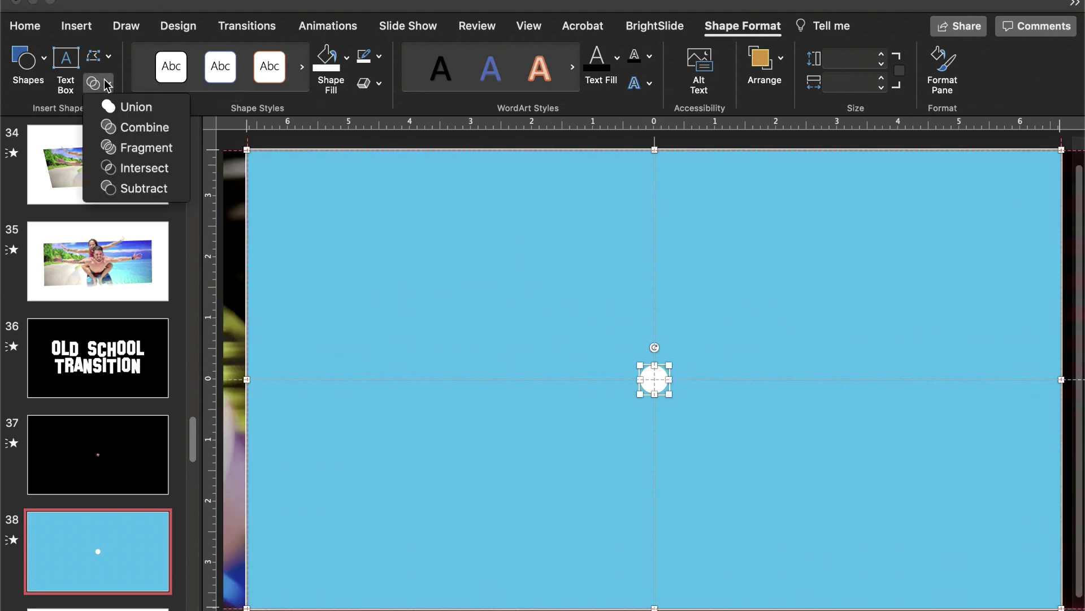
{"action": "left_click", "coordinate": [109, 193]}
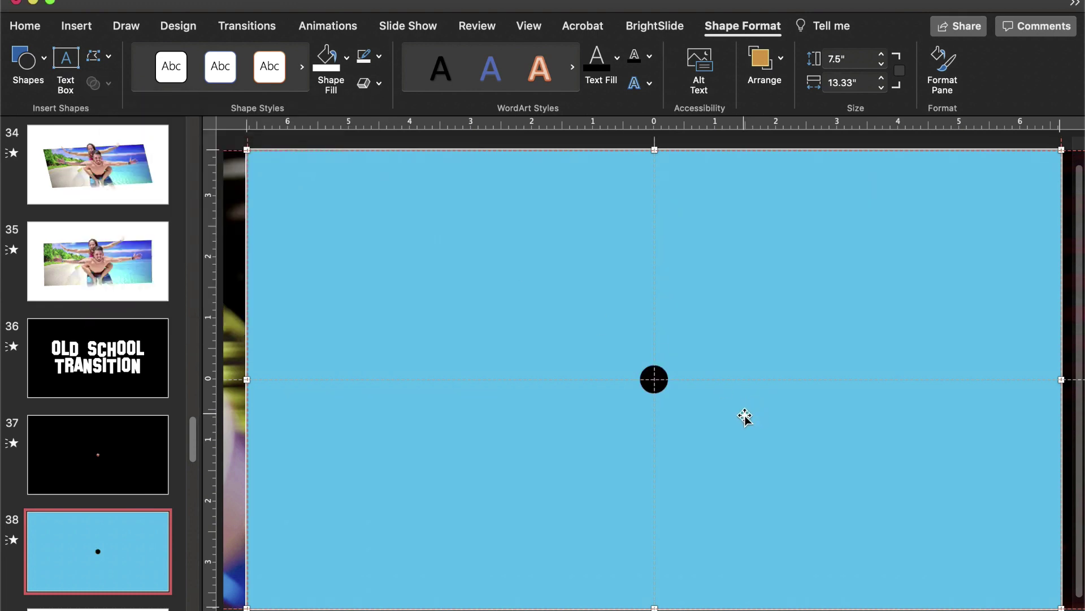
Step: Test the hole by moving the holed rectangle, then undo the move to recentre it
{"action": "left_click_drag", "start_coordinate": [745, 417], "coordinate": [845, 380]}
{"action": "left_click", "coordinate": [760, 355]}
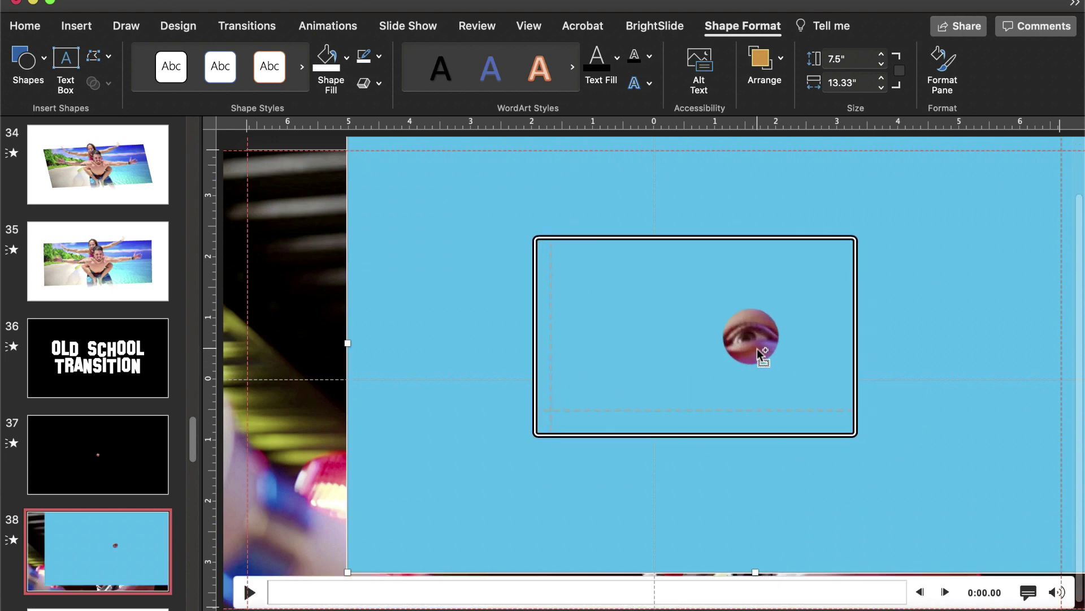
{"action": "left_click", "coordinate": [933, 383]}
{"action": "key", "text": "super+z"}
{"action": "key", "text": "super+z"}
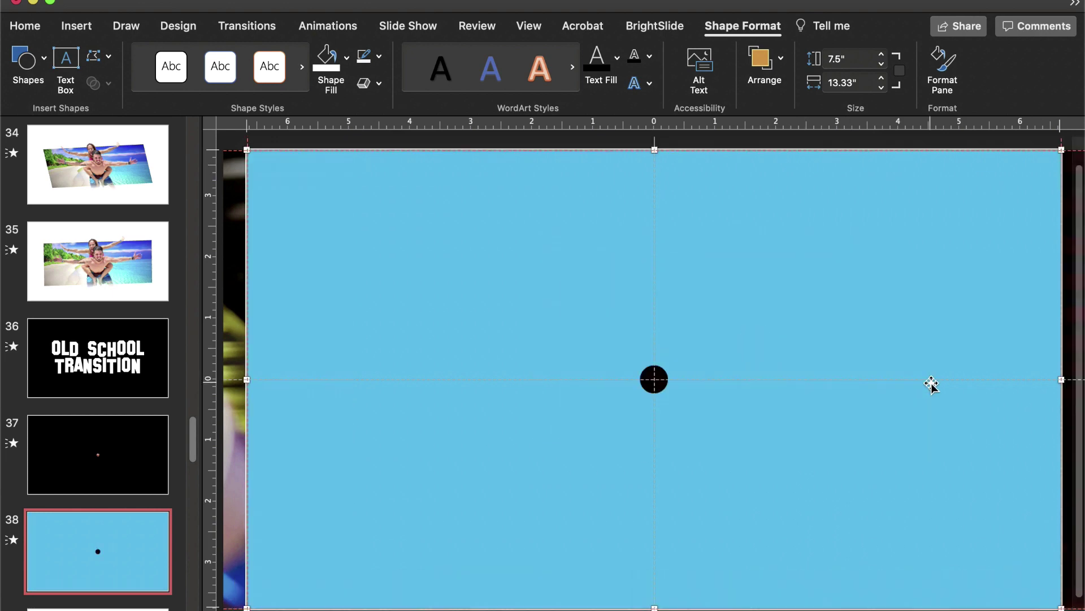
Step: Fill the holed rectangle solid black from the theme colours
{"action": "left_click", "coordinate": [347, 59]}
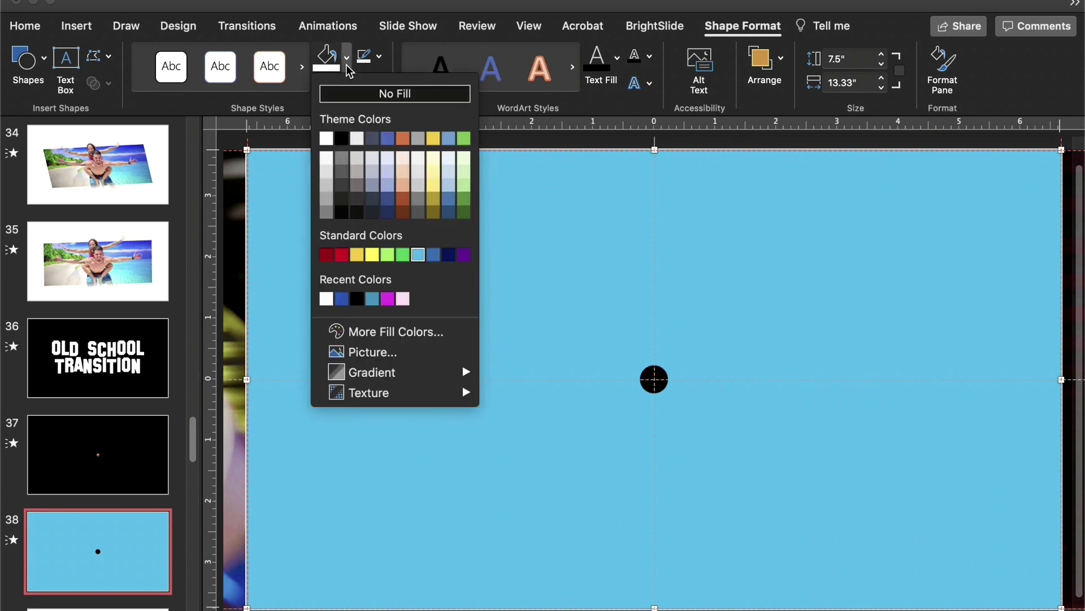
{"action": "left_click", "coordinate": [341, 138]}
{"action": "key", "text": "super+z"}
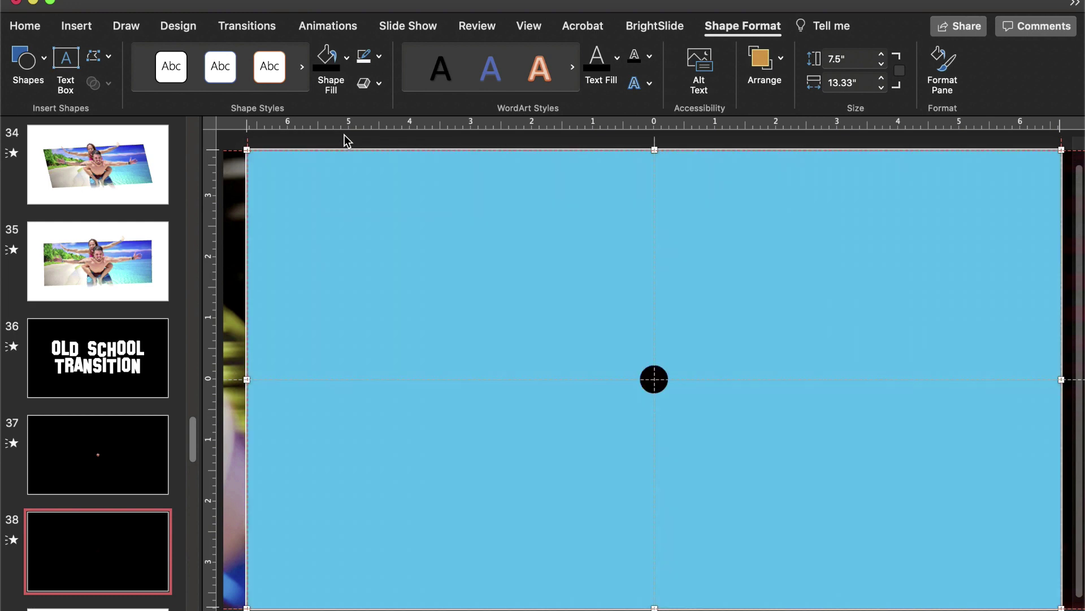
{"action": "left_click", "coordinate": [327, 67]}
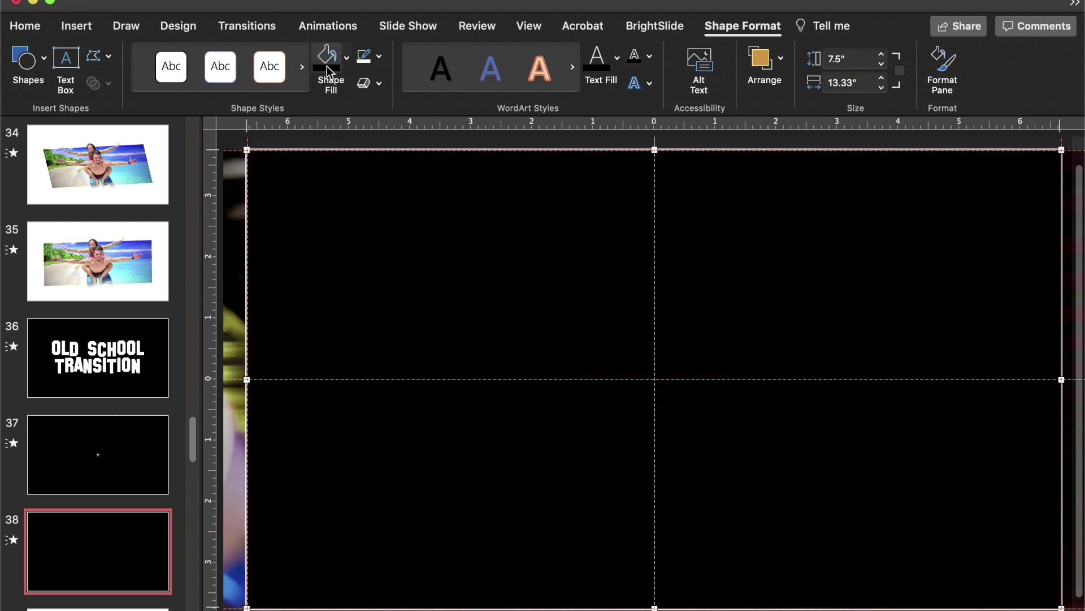
{"action": "left_click", "coordinate": [307, 26]}
Step: Apply a Grow/Shrink emphasis to the black shape with a custom size of 6000%
{"action": "left_click", "coordinate": [547, 58]}
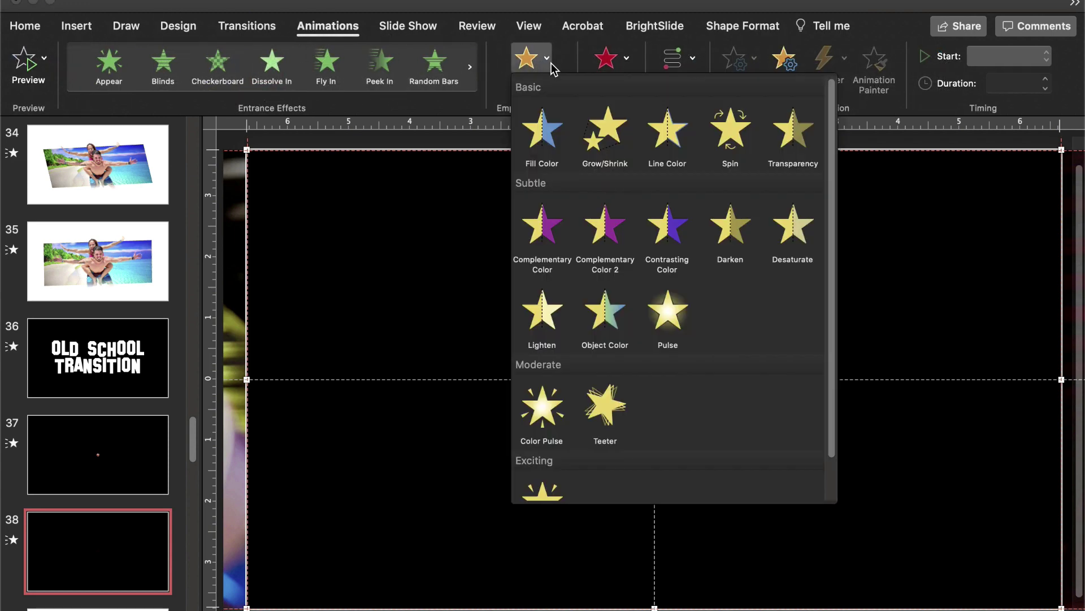
{"action": "left_click", "coordinate": [605, 138]}
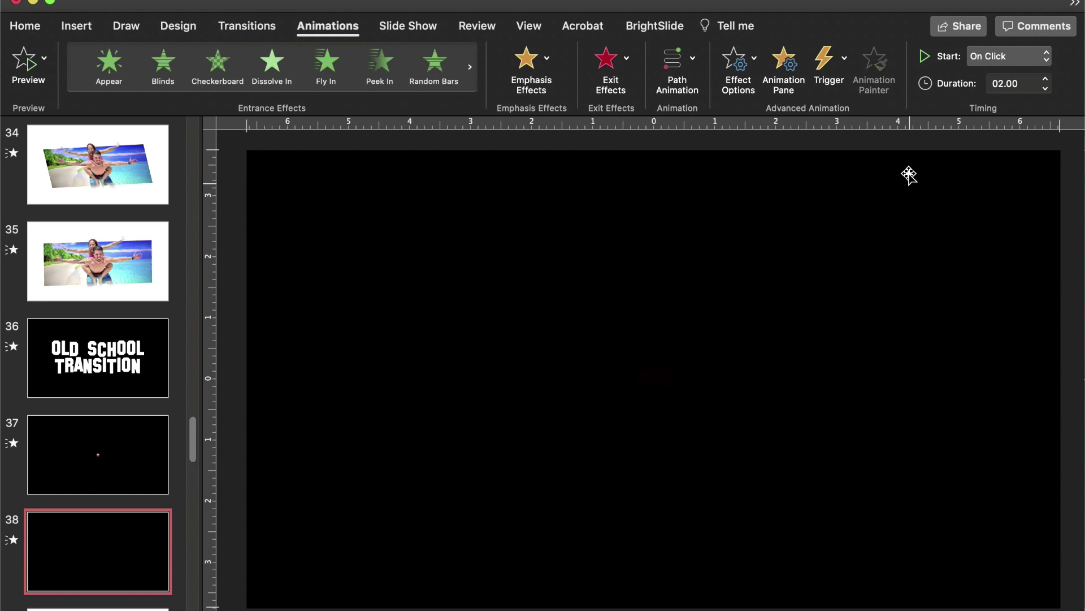
{"action": "left_click", "coordinate": [778, 66]}
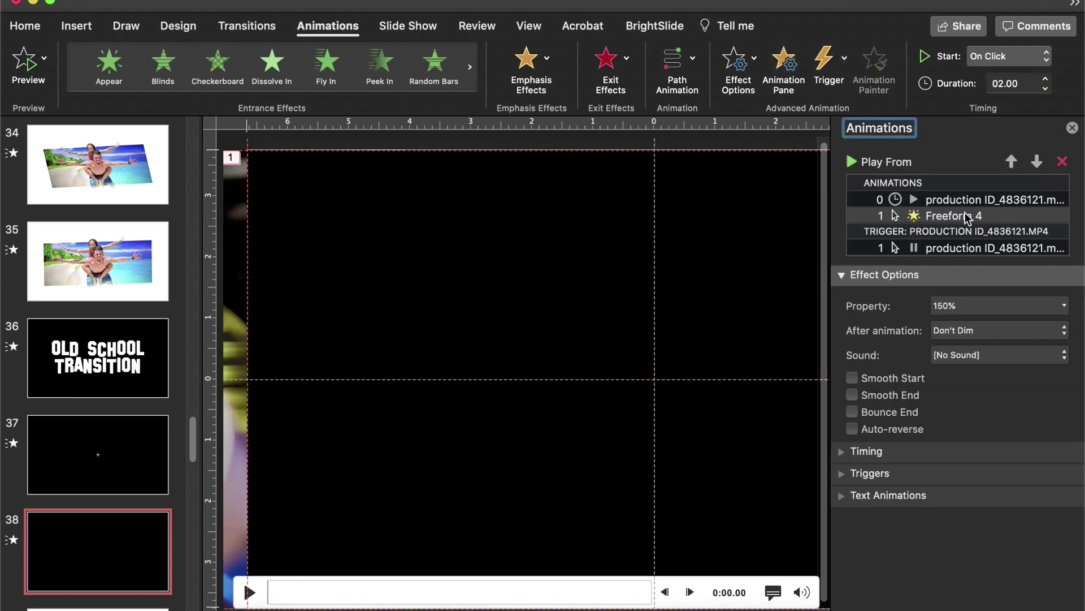
{"action": "left_click", "coordinate": [972, 306]}
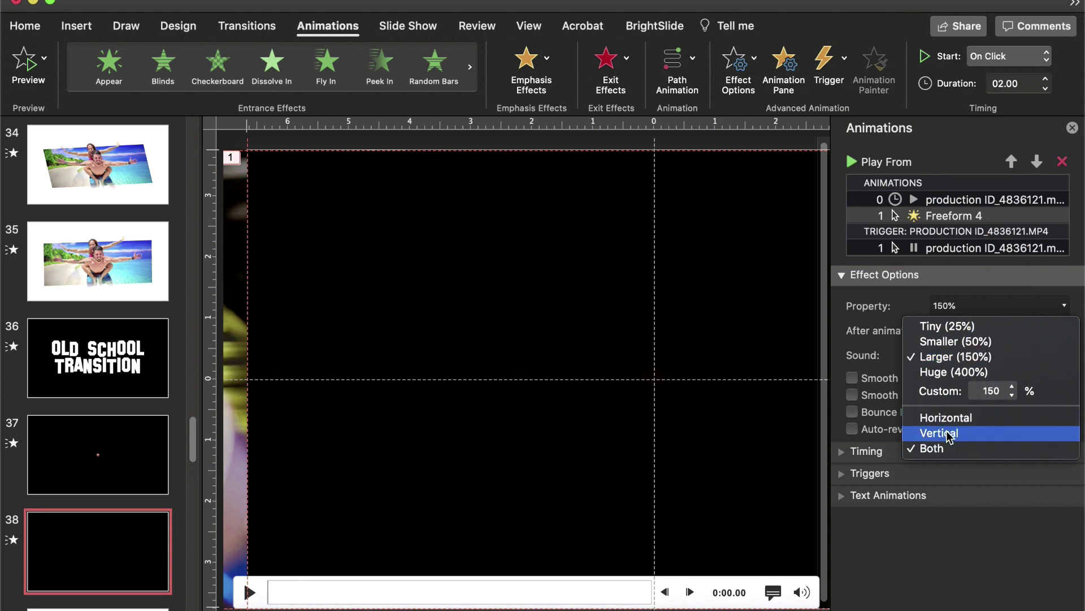
{"action": "left_click_drag", "start_coordinate": [982, 390], "coordinate": [1019, 388]}
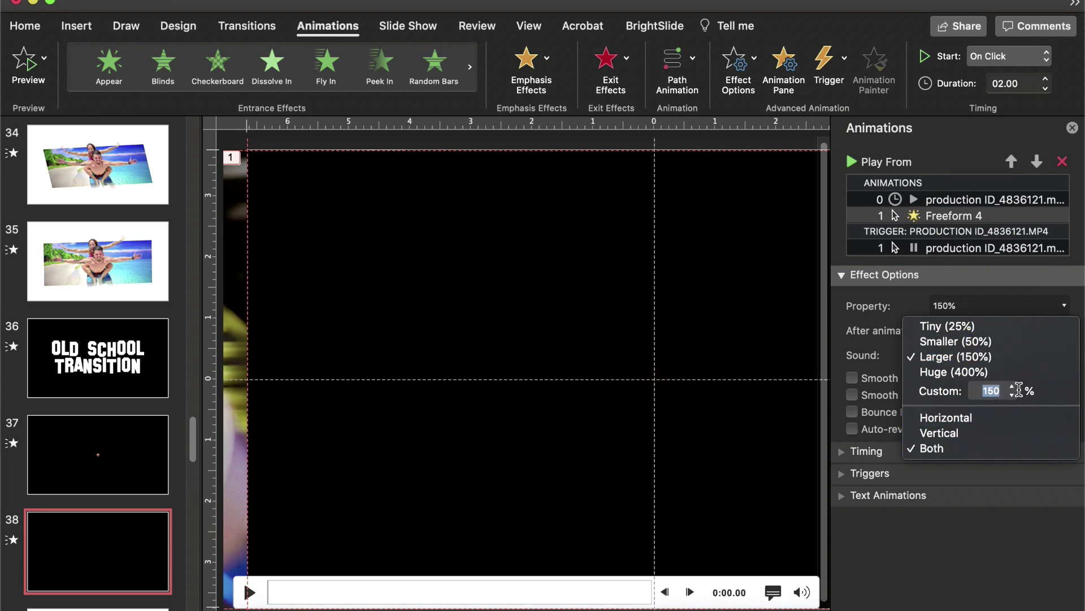
{"action": "type", "text": "6000"}
{"action": "left_click", "coordinate": [993, 557]}
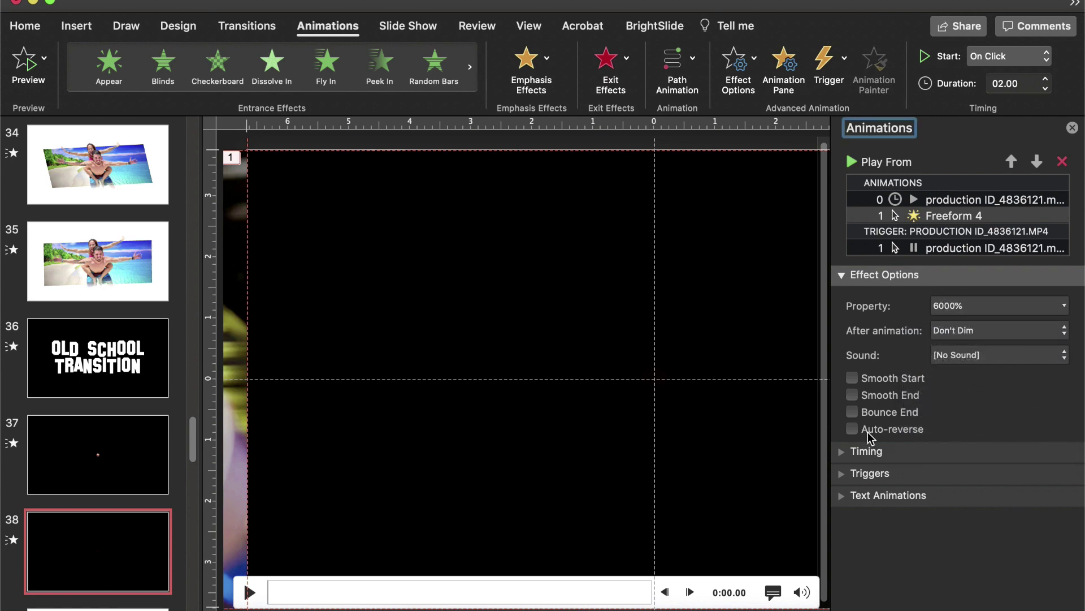
Step: Set the grow animation's timing to start With Previous
{"action": "left_click", "coordinate": [865, 451]}
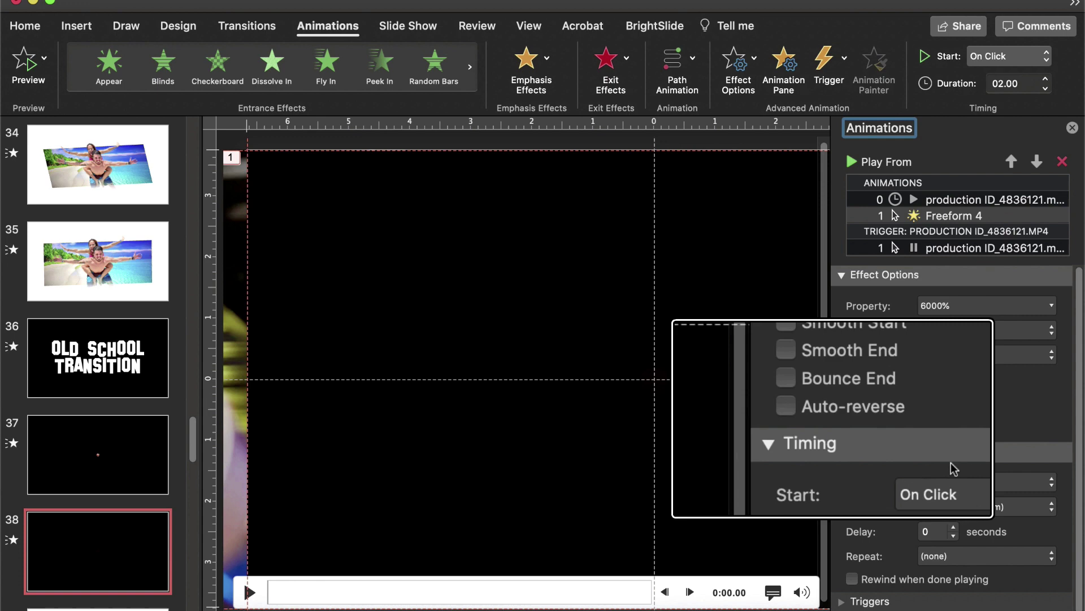
{"action": "left_click", "coordinate": [984, 485]}
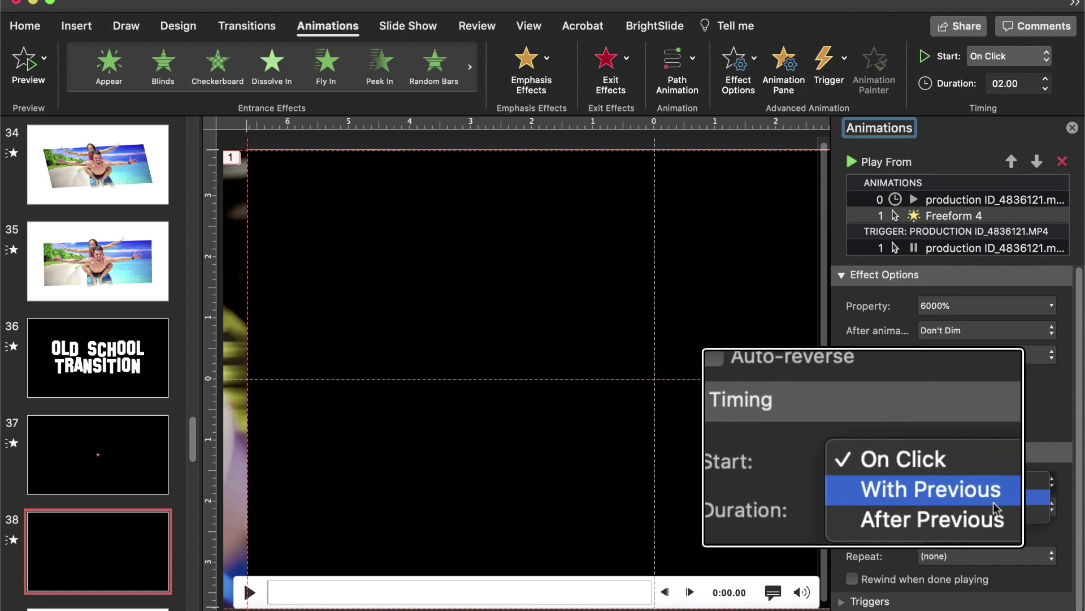
{"action": "left_click", "coordinate": [995, 501]}
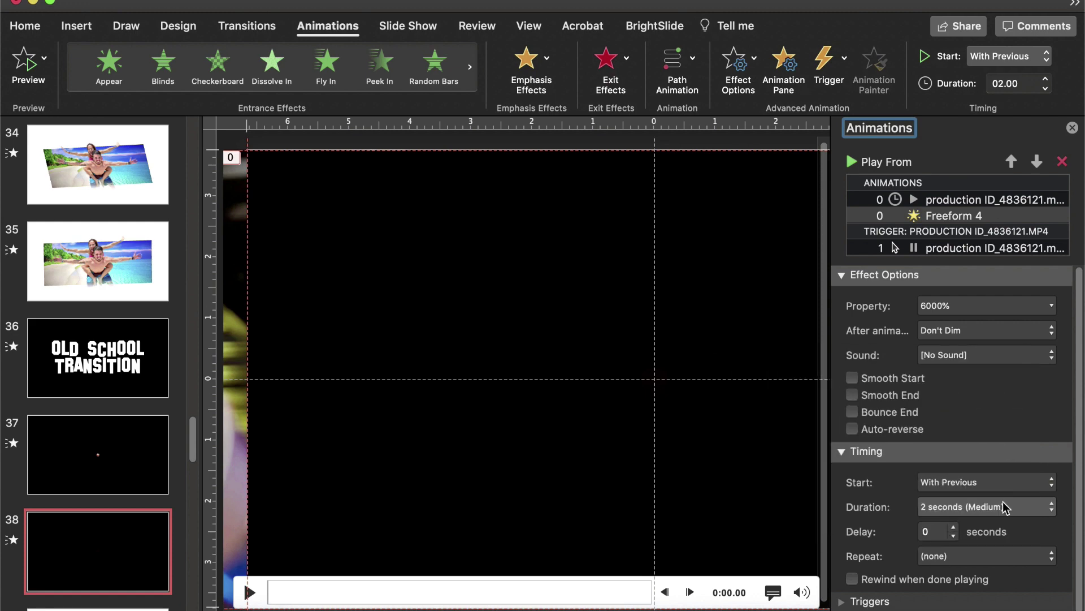